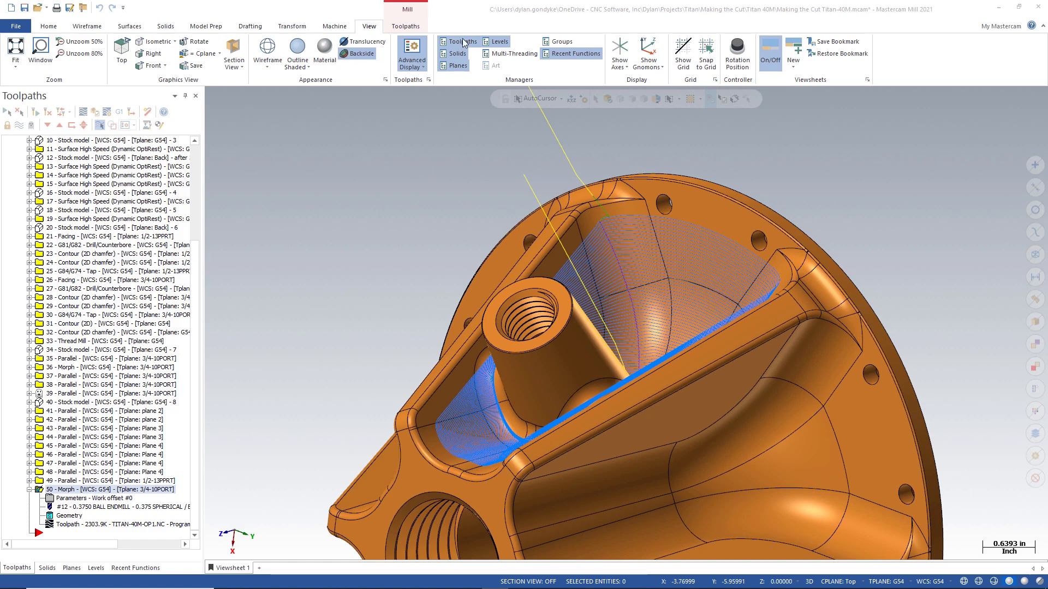
scroll(492, 410, up, 2)
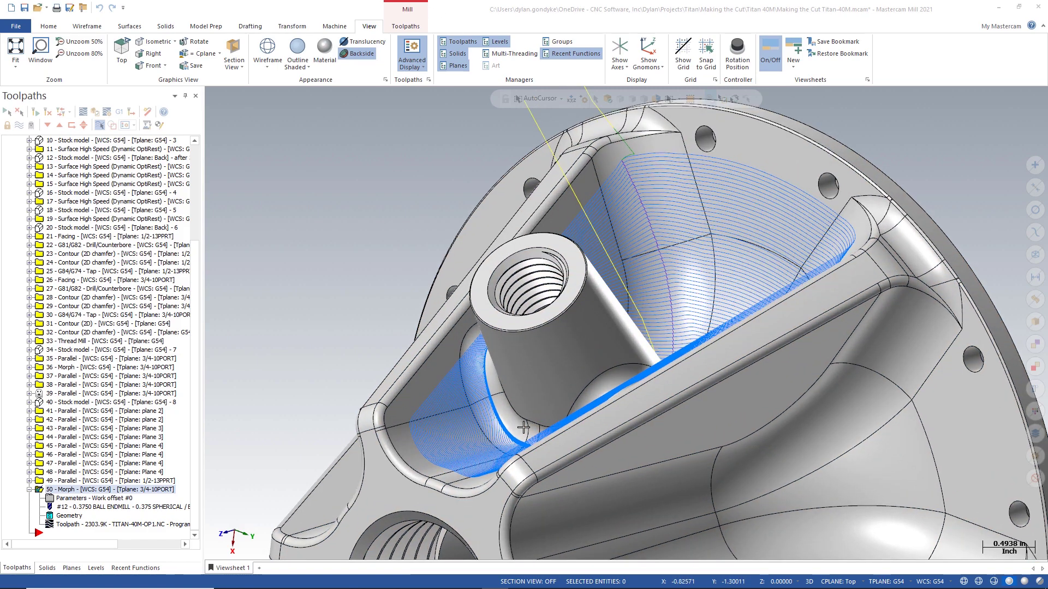
scroll(468, 437, up, 1)
scroll(467, 436, down, 3)
scroll(467, 432, up, 2)
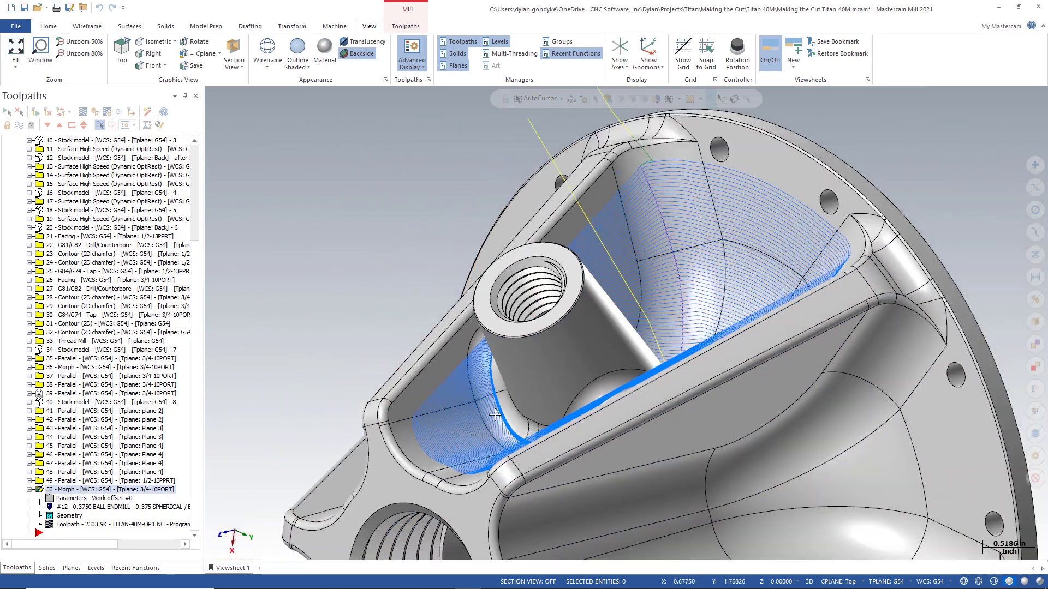
mouse_move(495, 415)
middle_down()
mouse_move(556, 343)
mouse_move(442, 382)
mouse_move(489, 432)
mouse_move(519, 413)
middle_up()
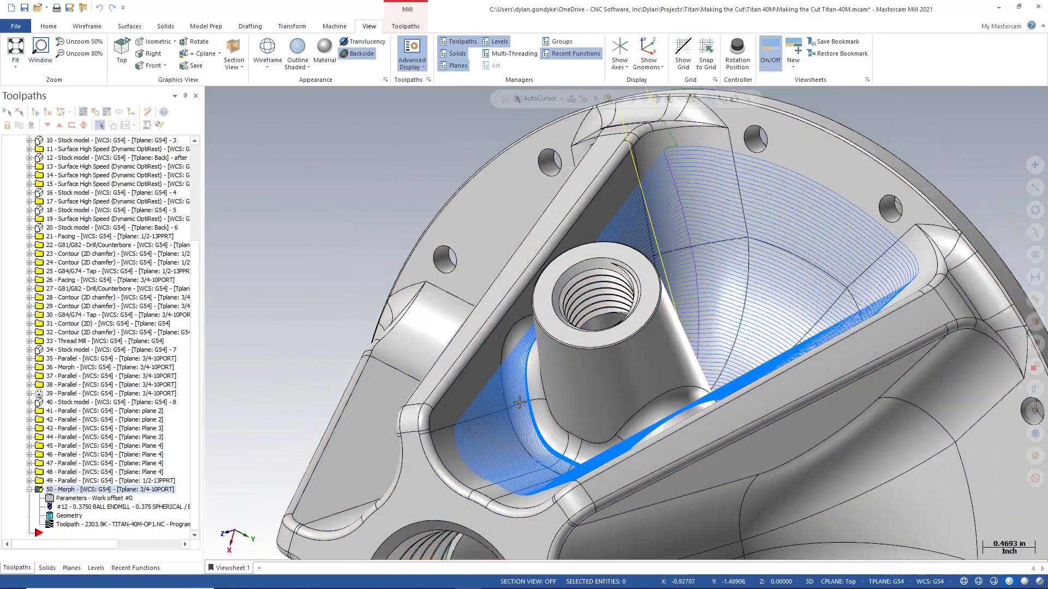
scroll(520, 414, down, 1)
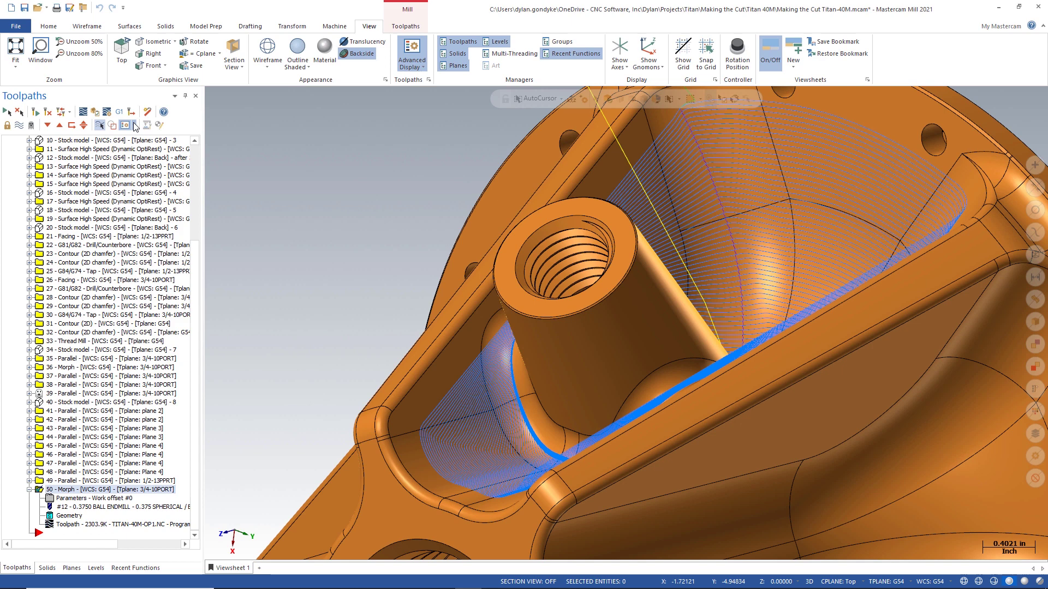
- Turn on endpoint display for the Morph toolpath from the display options
click(135, 125)
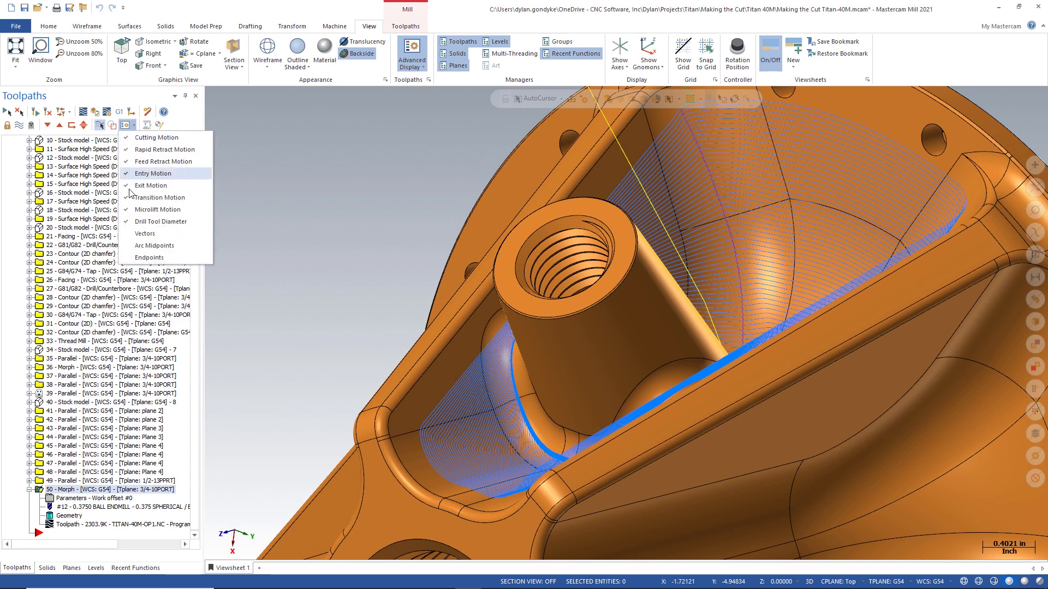
click(147, 260)
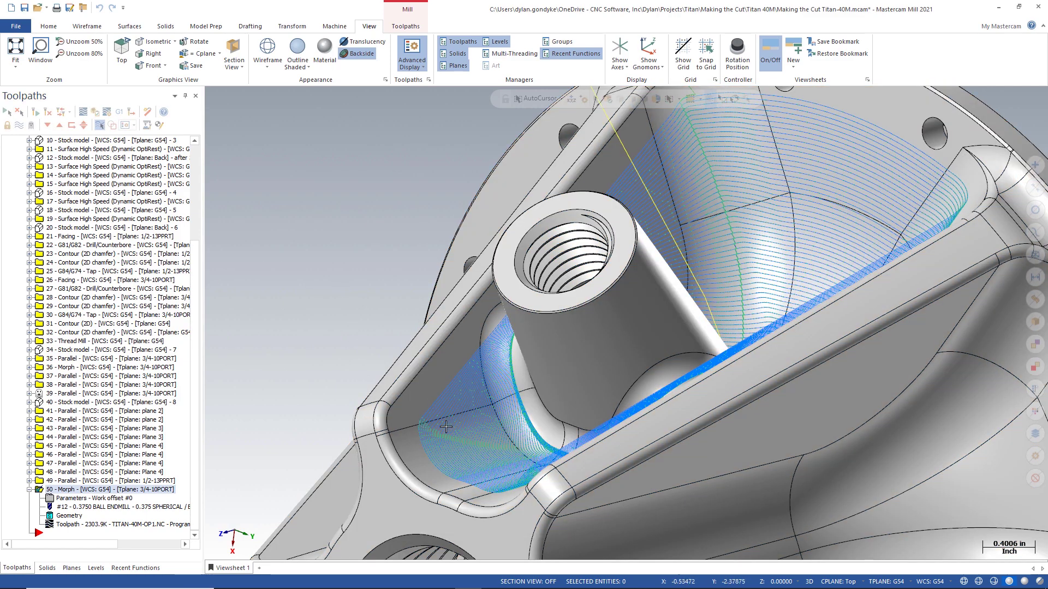
middle_drag(432, 340, 507, 403)
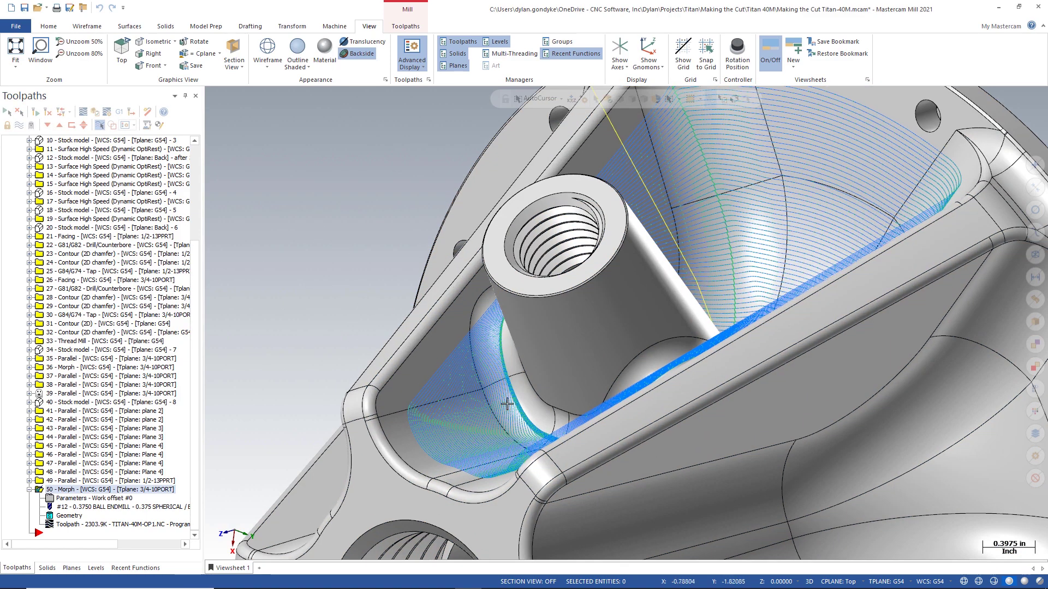
scroll(507, 403, up, 1)
scroll(468, 347, down, 1)
scroll(468, 347, down, 1)
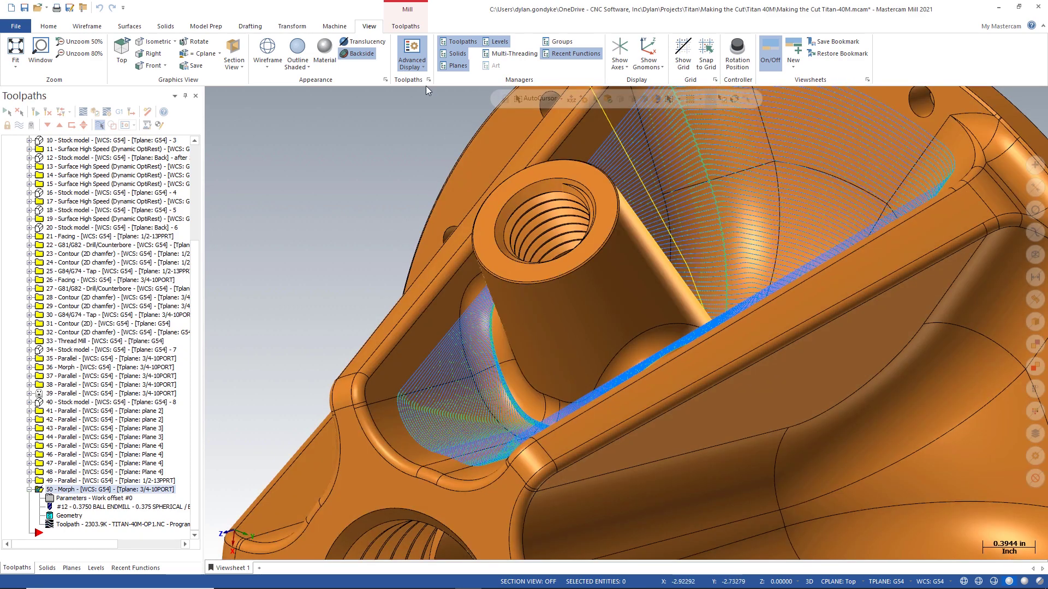
- Enlarge the endpoint dot size in Advanced Toolpath Display and keep it for this session only
click(429, 79)
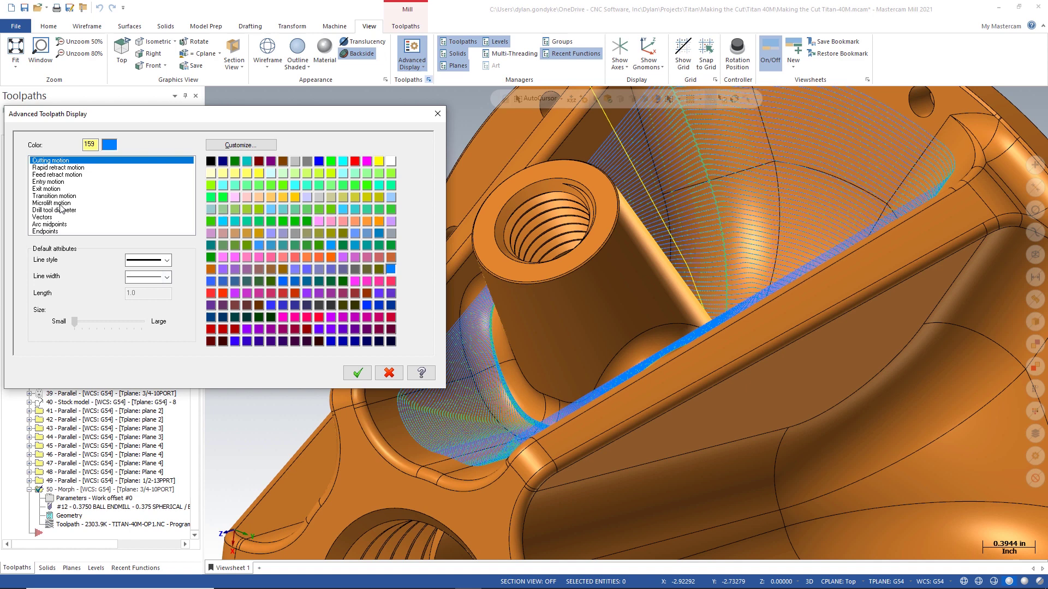
click(37, 232)
drag(85, 322, 106, 327)
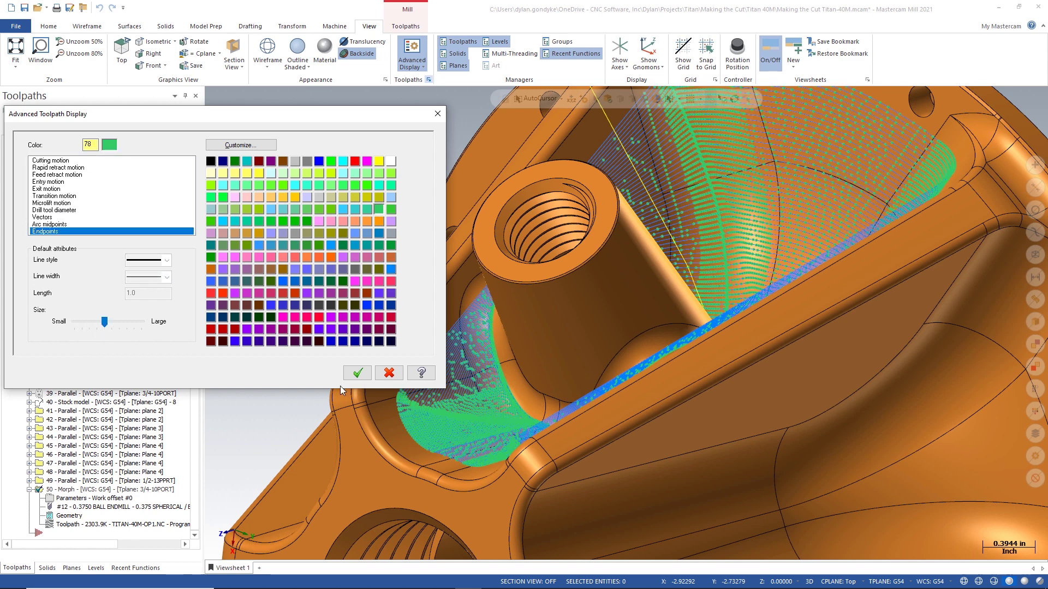
click(370, 371)
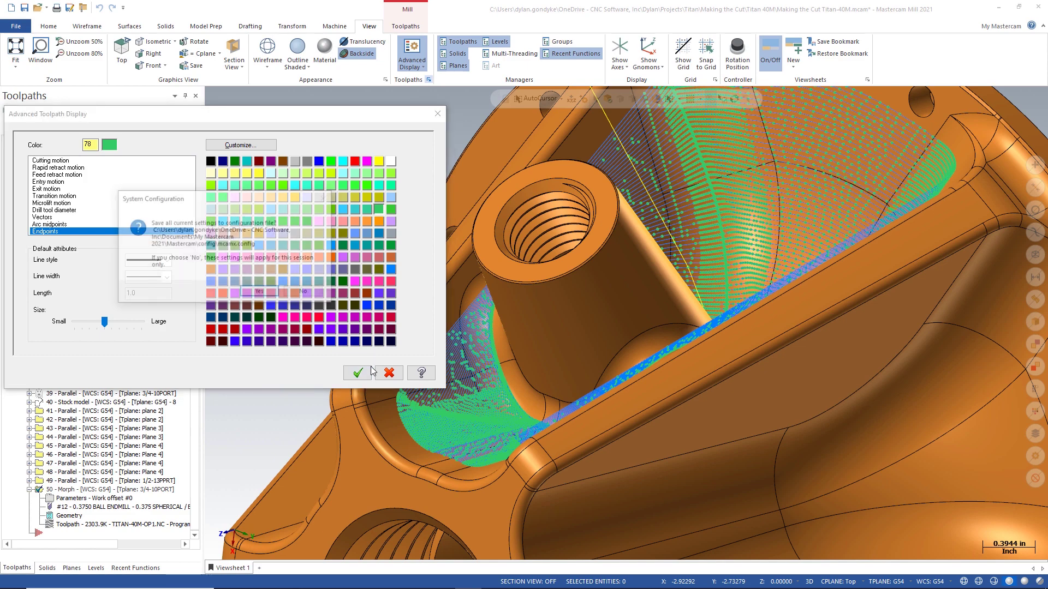
click(305, 293)
middle_drag(305, 291, 427, 473)
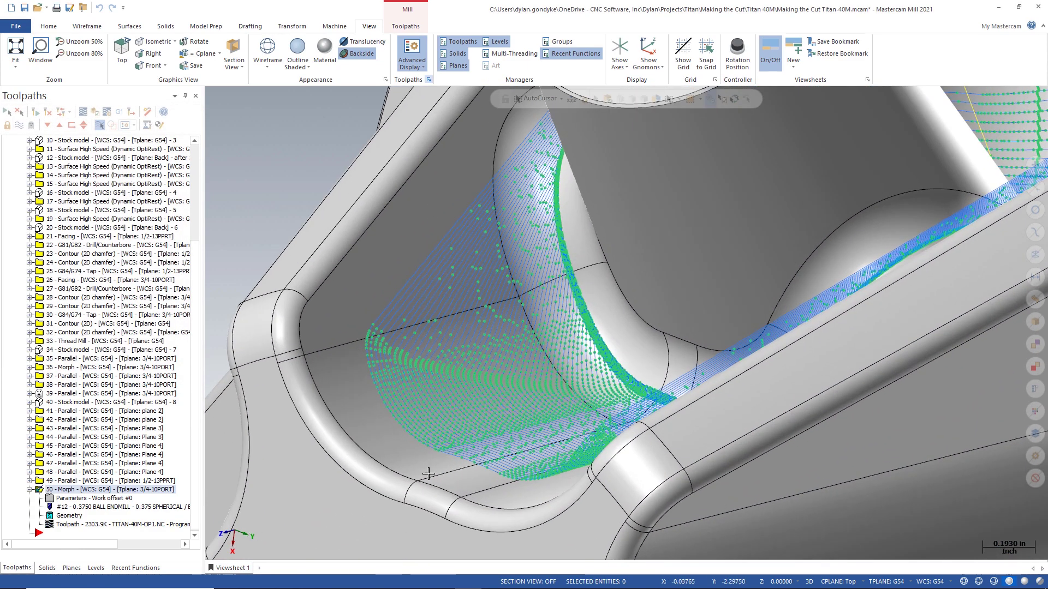
scroll(428, 424, up, 2)
scroll(374, 496, down, 2)
scroll(479, 374, up, 1)
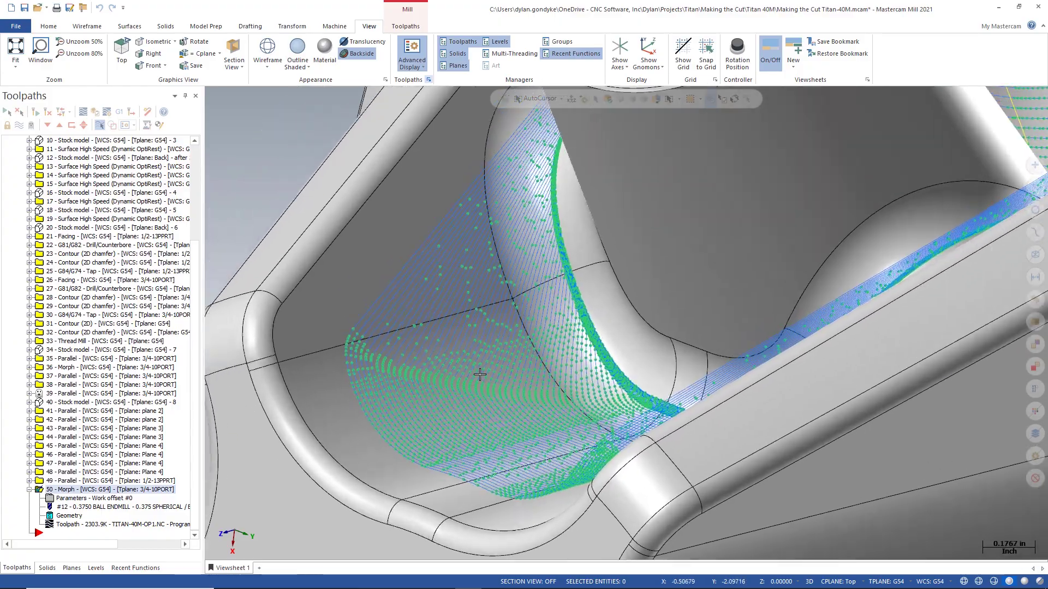
mouse_move(480, 374)
middle_down()
mouse_move(472, 326)
mouse_move(462, 334)
mouse_move(487, 387)
mouse_move(472, 390)
middle_up()
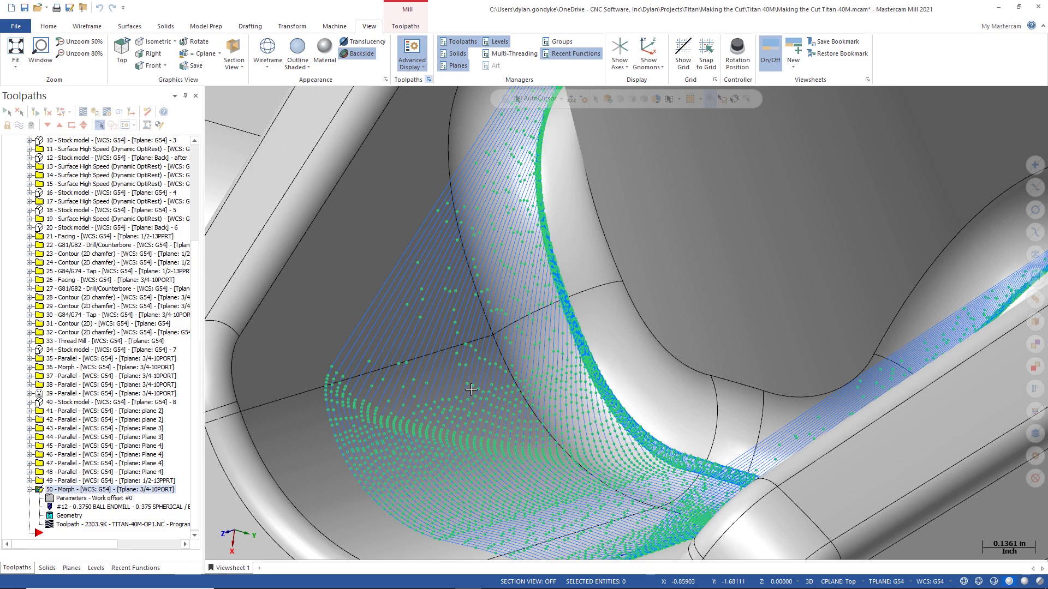
scroll(483, 440, down, 3)
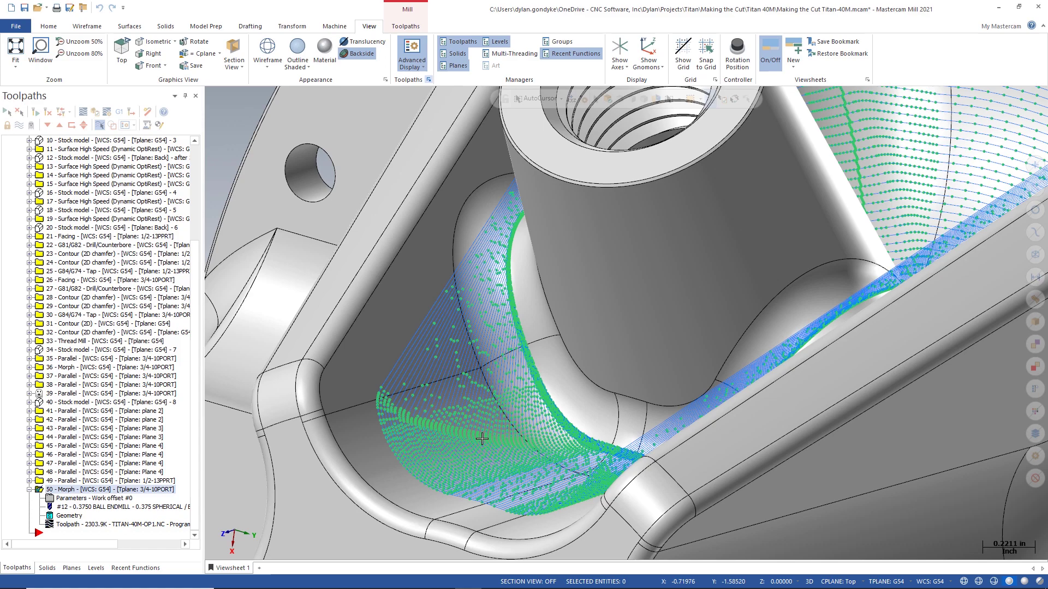
scroll(484, 459, down, 1)
scroll(451, 451, down, 2)
scroll(447, 437, down, 1)
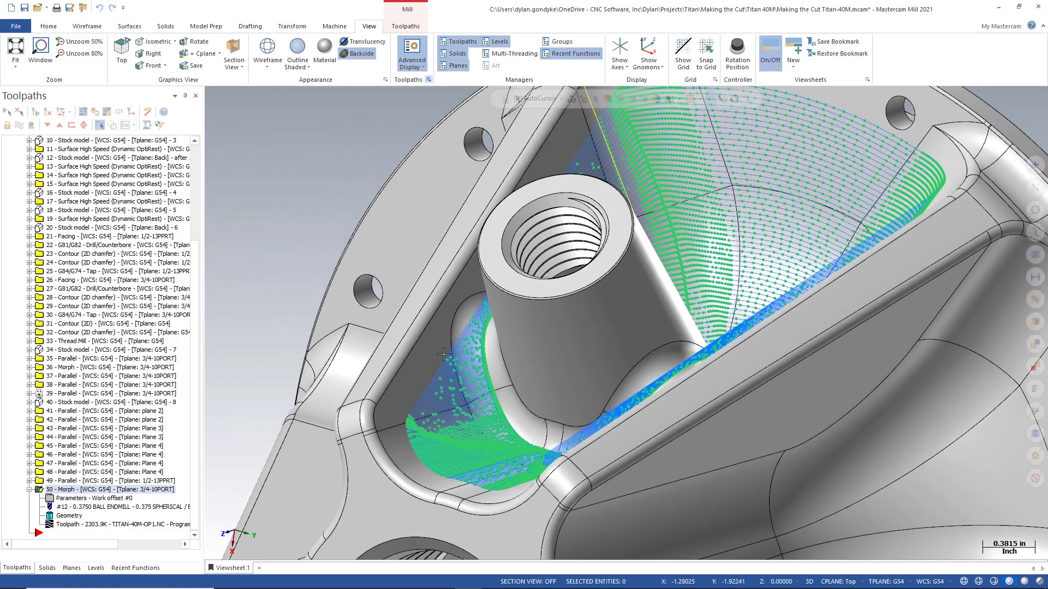
mouse_move(439, 360)
middle_down()
mouse_move(519, 305)
mouse_move(498, 297)
mouse_move(460, 327)
middle_up()
scroll(518, 305, up, 2)
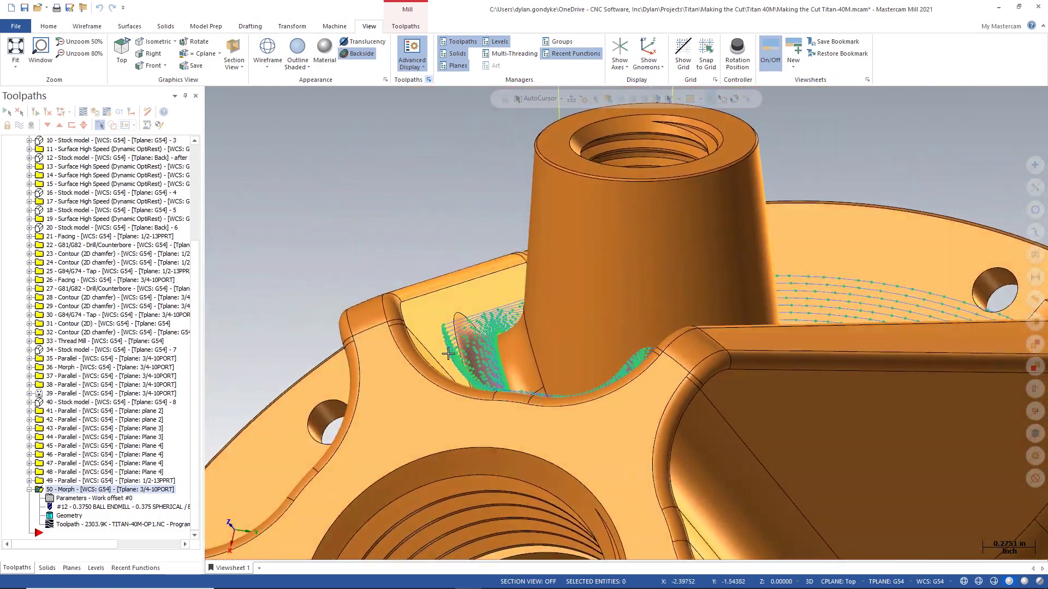
scroll(459, 327, up, 3)
scroll(460, 328, up, 1)
scroll(508, 299, down, 2)
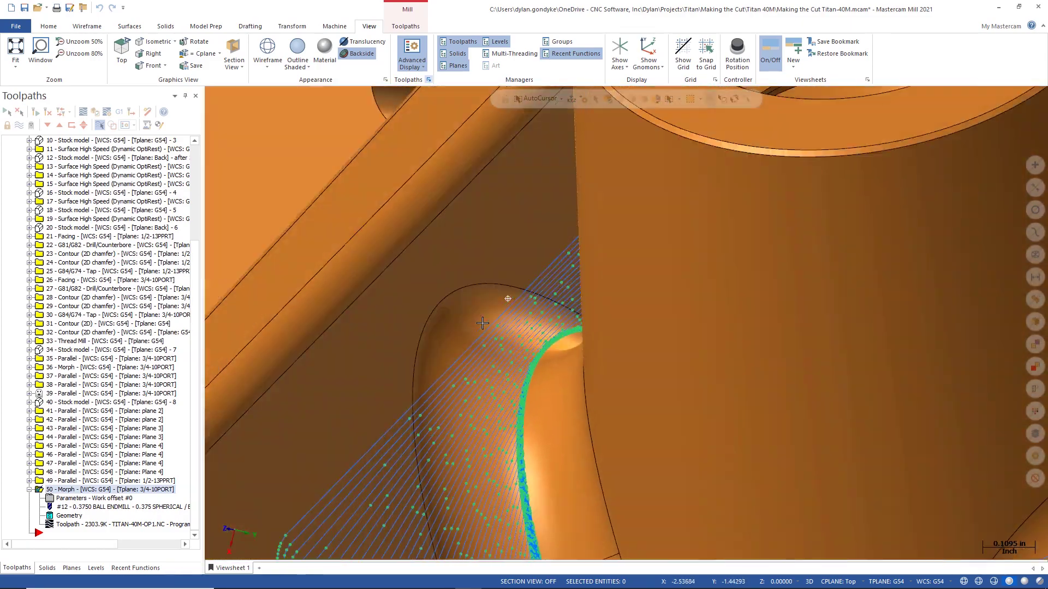
middle_drag(508, 299, 431, 380)
scroll(431, 380, down, 2)
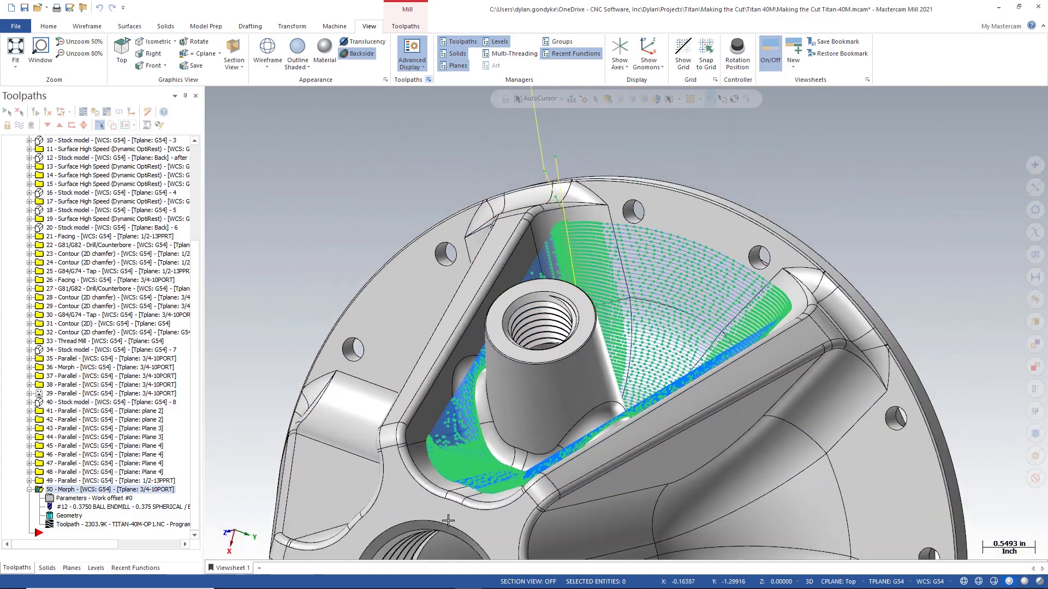
middle_drag(431, 379, 483, 444)
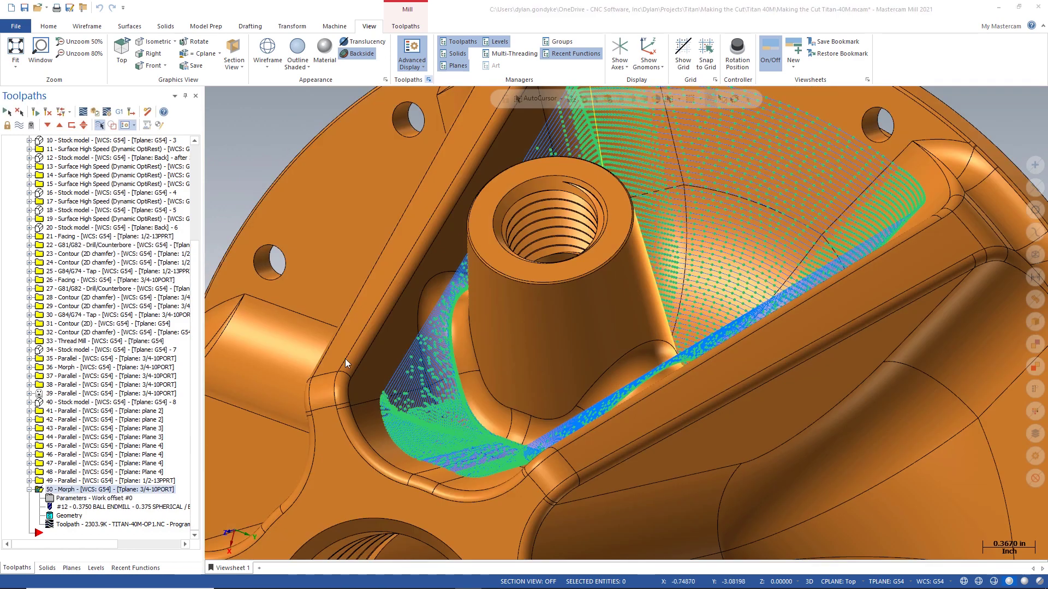
- Review the Morph tool axis control tilt angle, then close the parameters unchanged
click(82, 498)
click(119, 188)
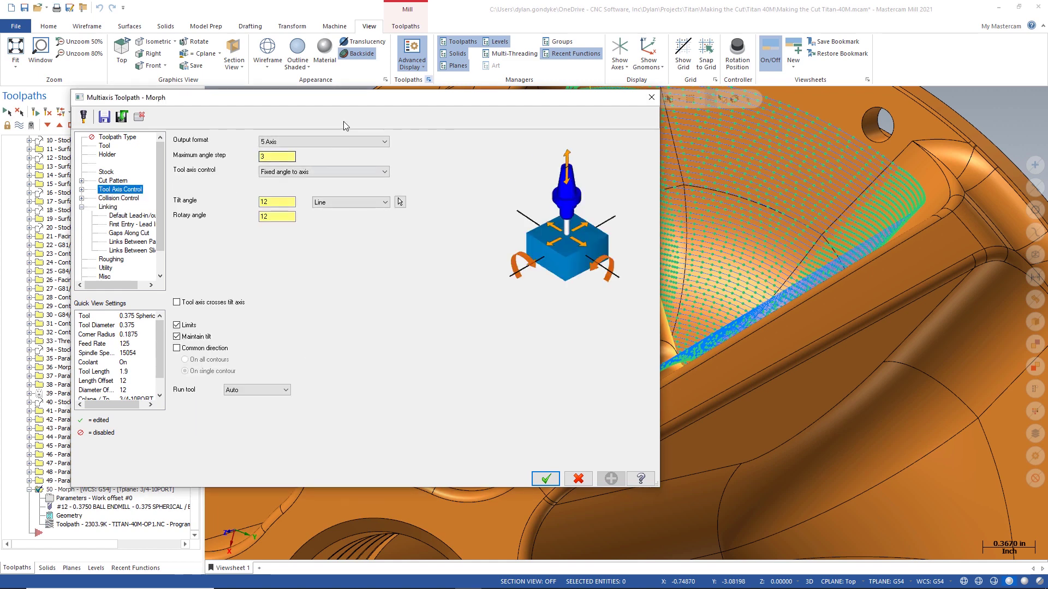
drag(340, 102, 198, 78)
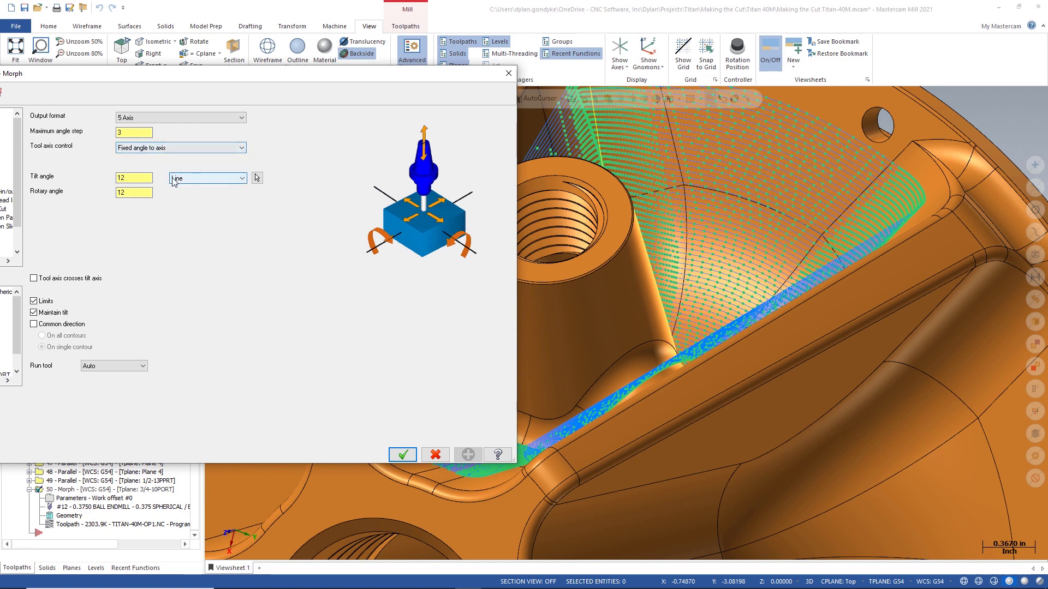
double_click(131, 177)
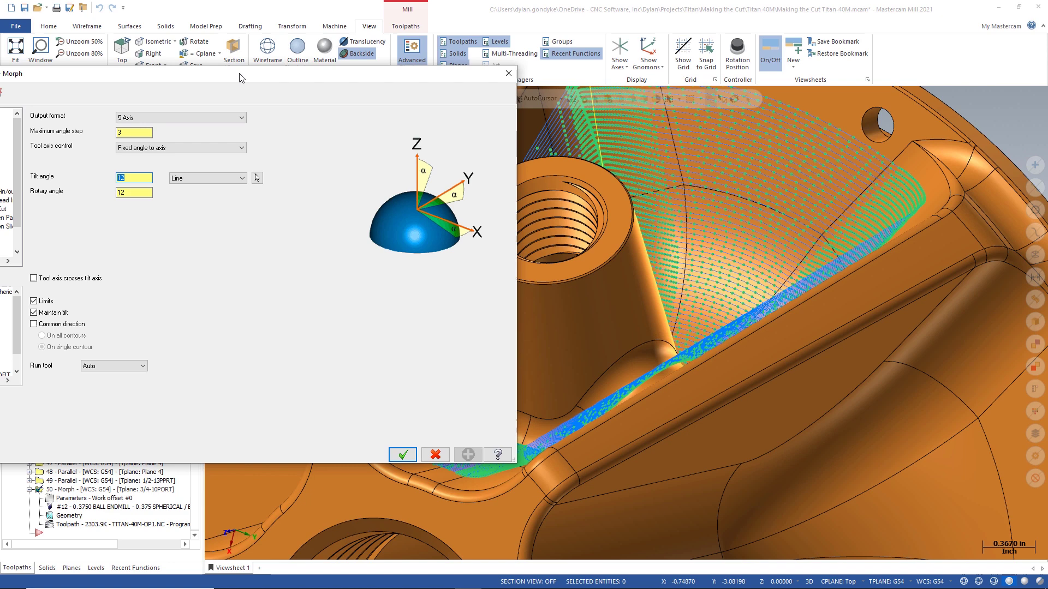
drag(238, 78, 571, 286)
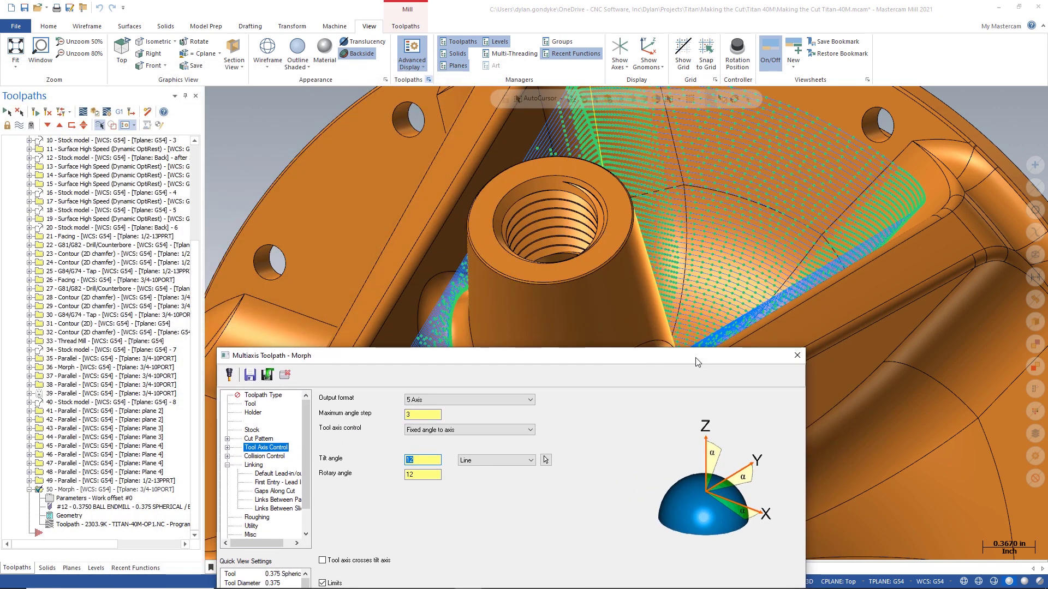
drag(696, 362, 778, 238)
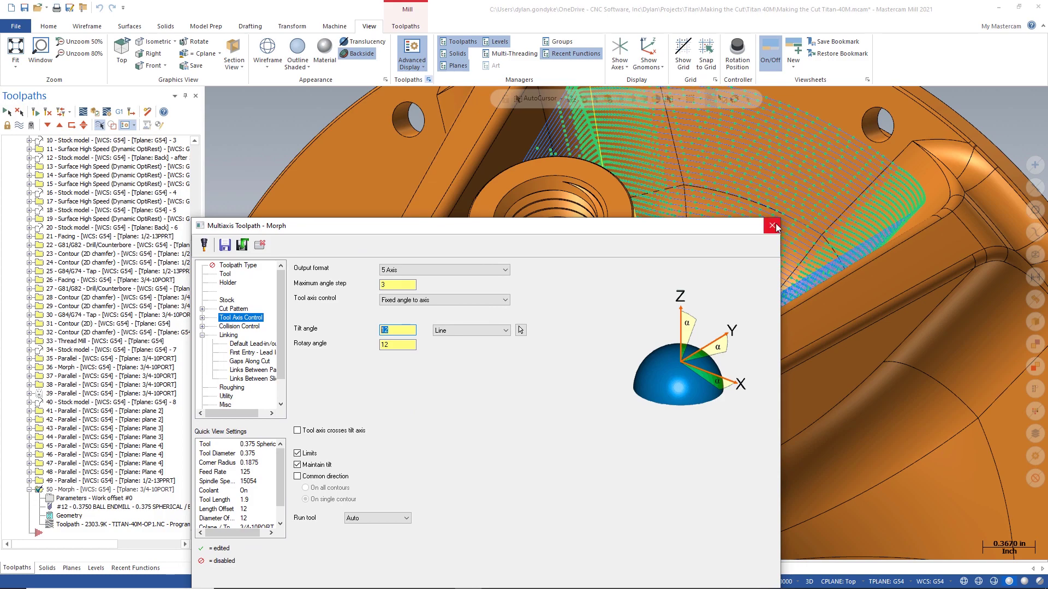
click(773, 227)
mouse_move(704, 271)
middle_down()
mouse_move(508, 254)
mouse_move(542, 247)
middle_up()
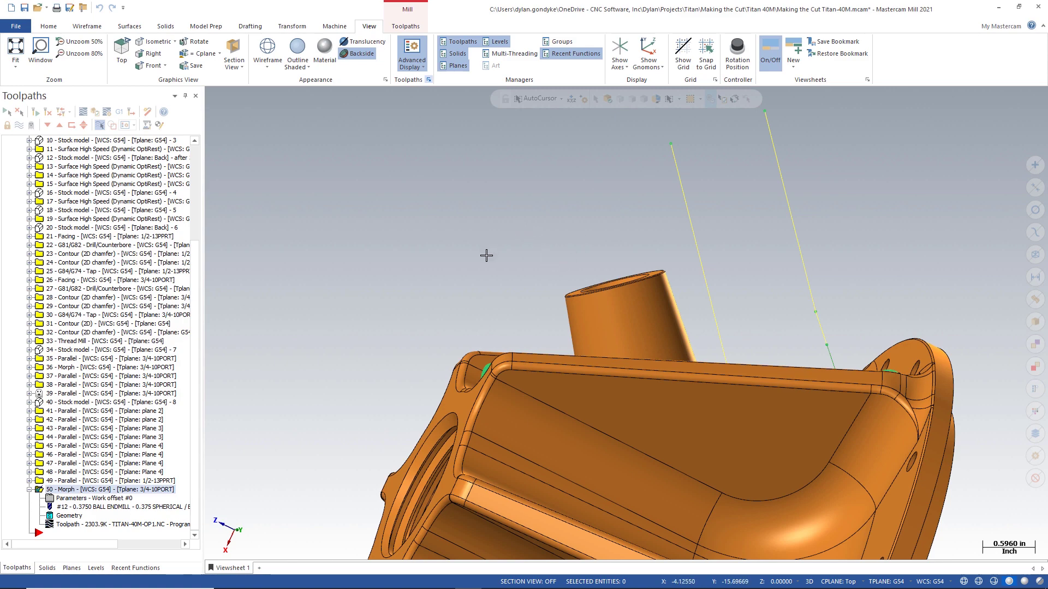
middle_drag(486, 255, 720, 222)
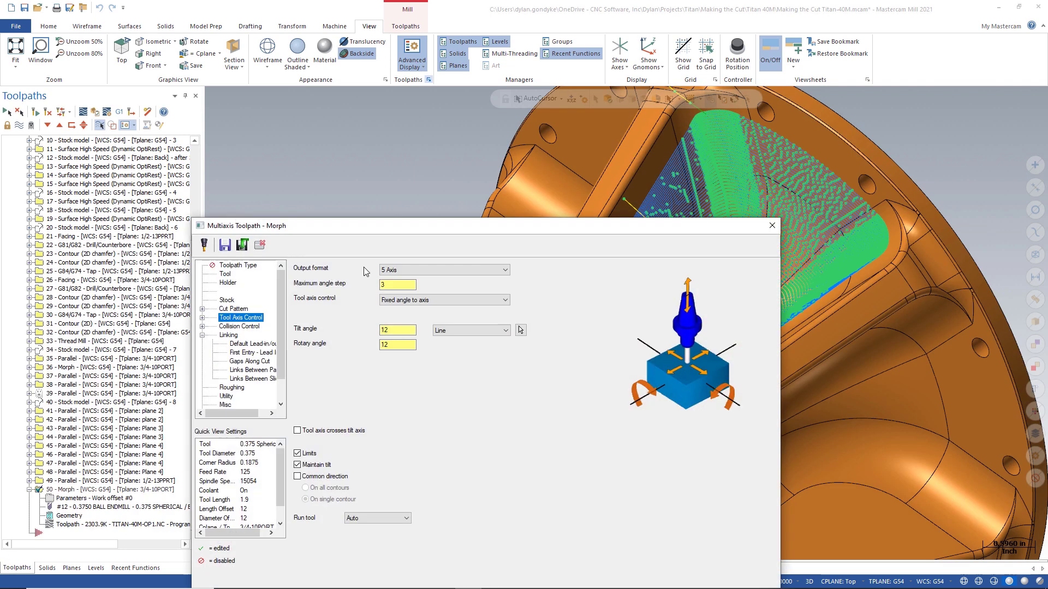
- On Collision Control, pick the threaded boss face as the check surface
click(245, 327)
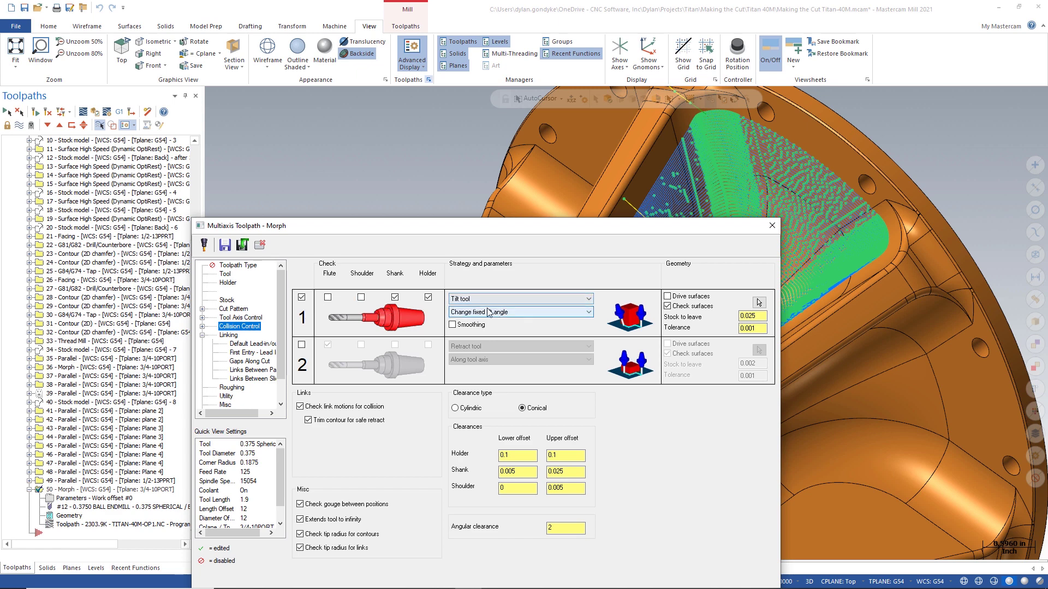
click(760, 303)
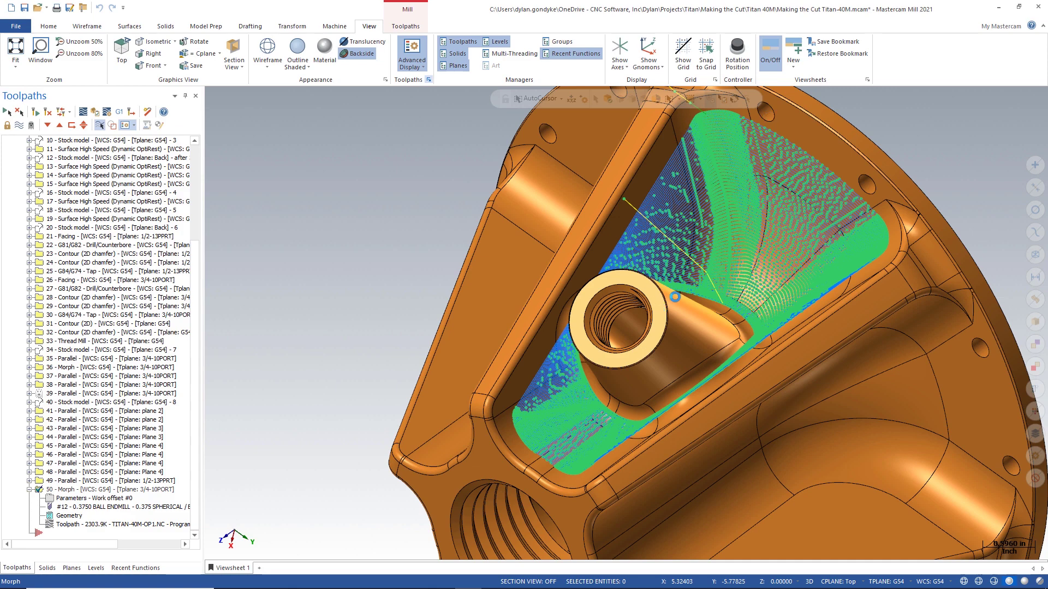
middle_drag(702, 222, 657, 317)
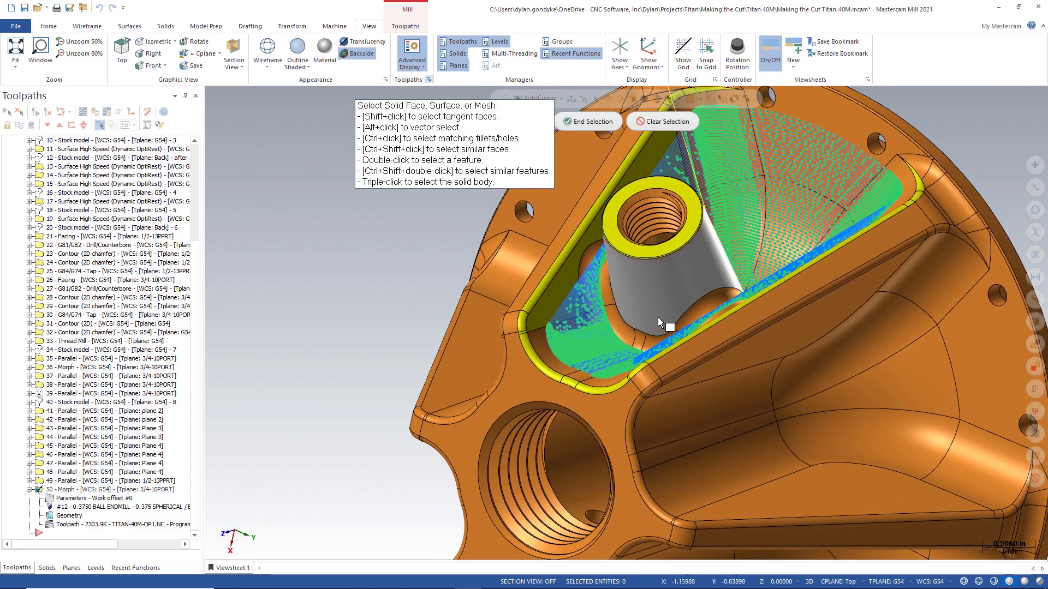
scroll(657, 317, down, 1)
click(621, 311)
key(Return)
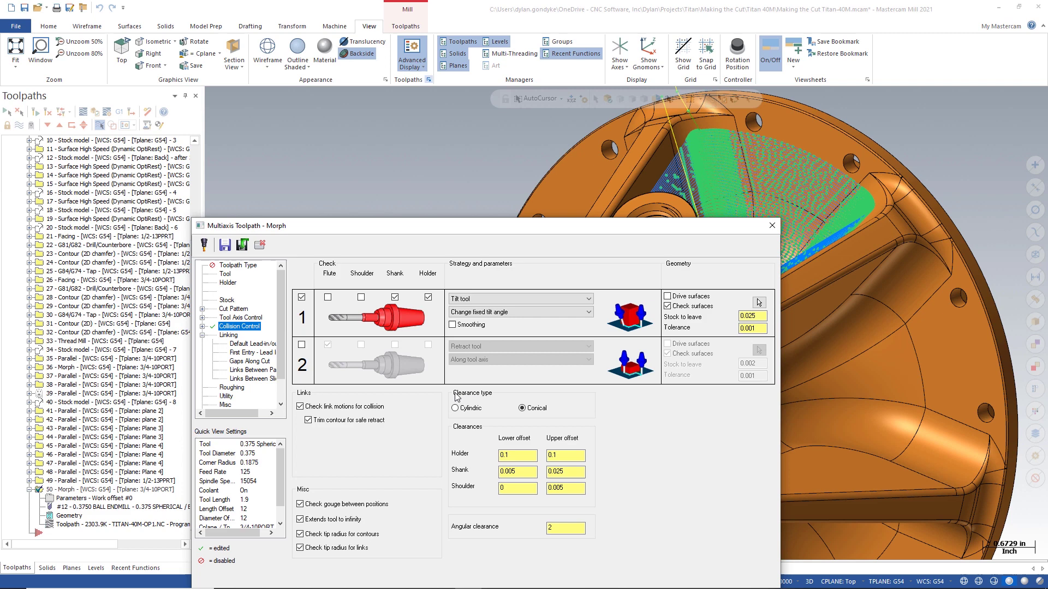
drag(434, 230, 428, 323)
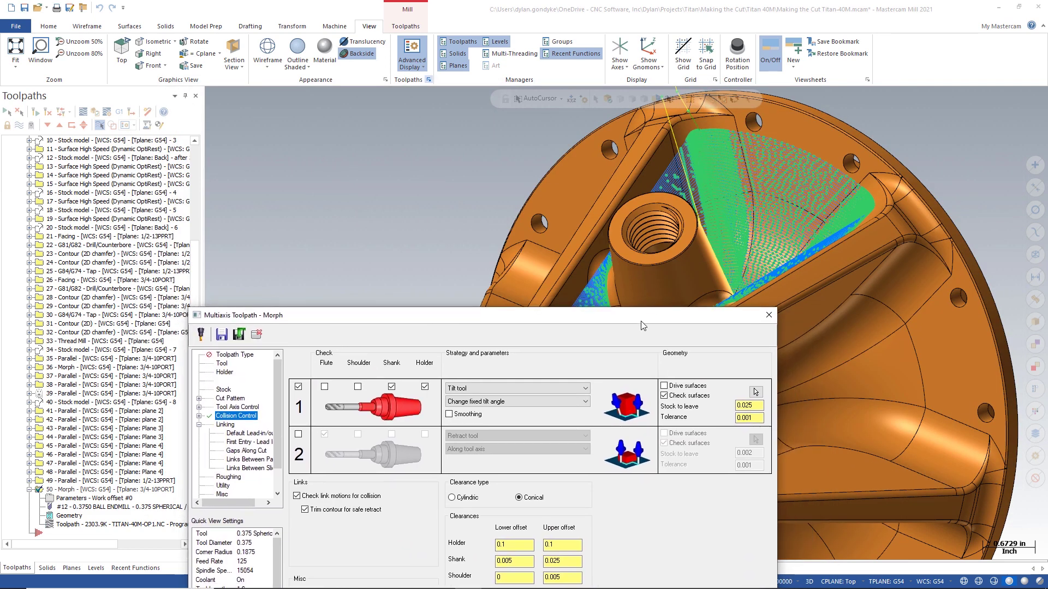
click(231, 399)
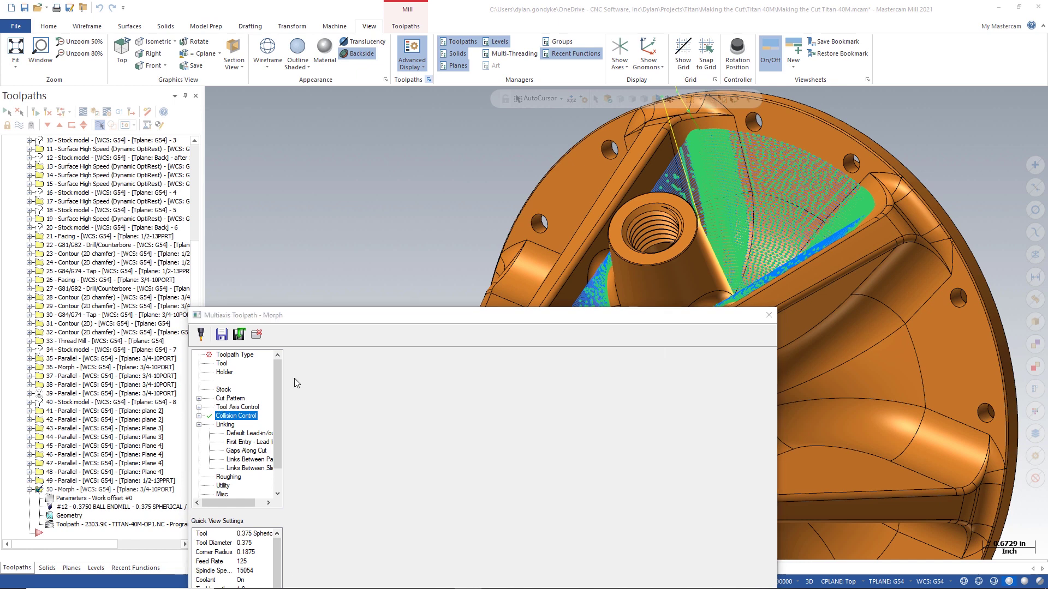
drag(340, 318, 159, 103)
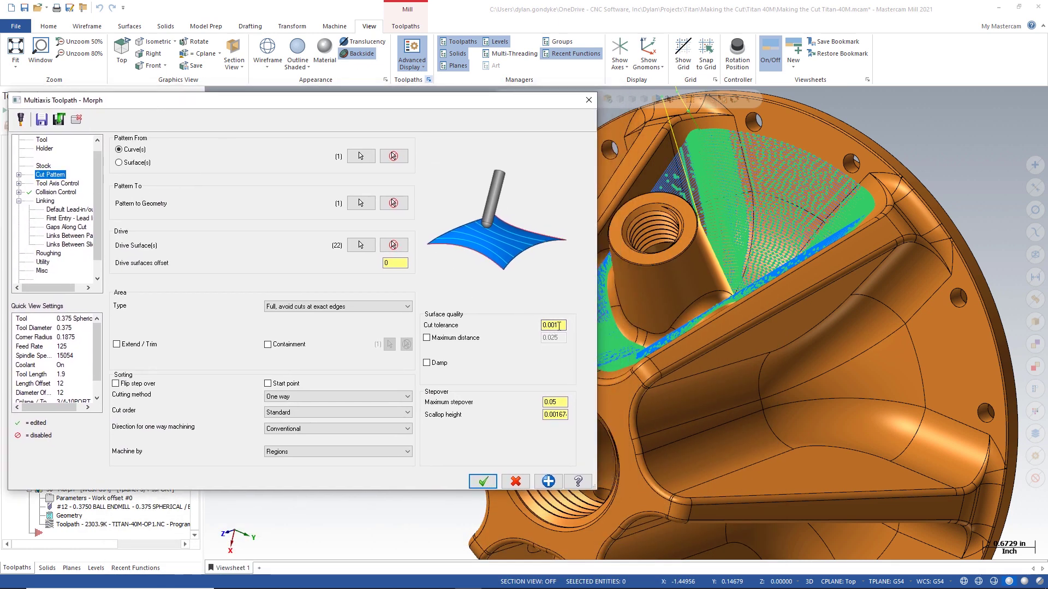
- Trim the last digit of the cut tolerance, regenerate, and zoom into the pocket points
click(559, 325)
click(560, 324)
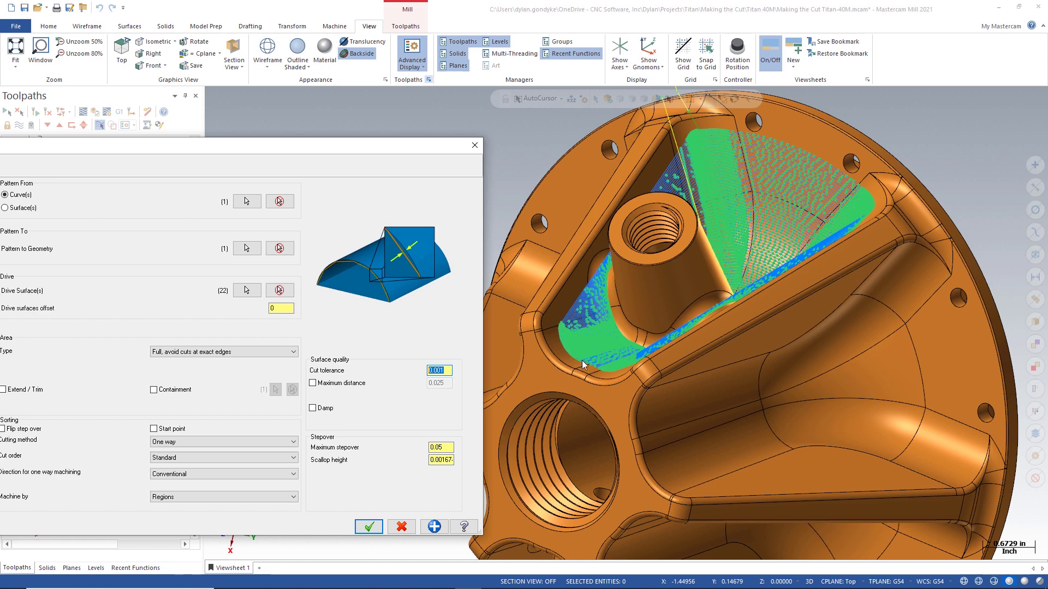
drag(394, 150, 554, 139)
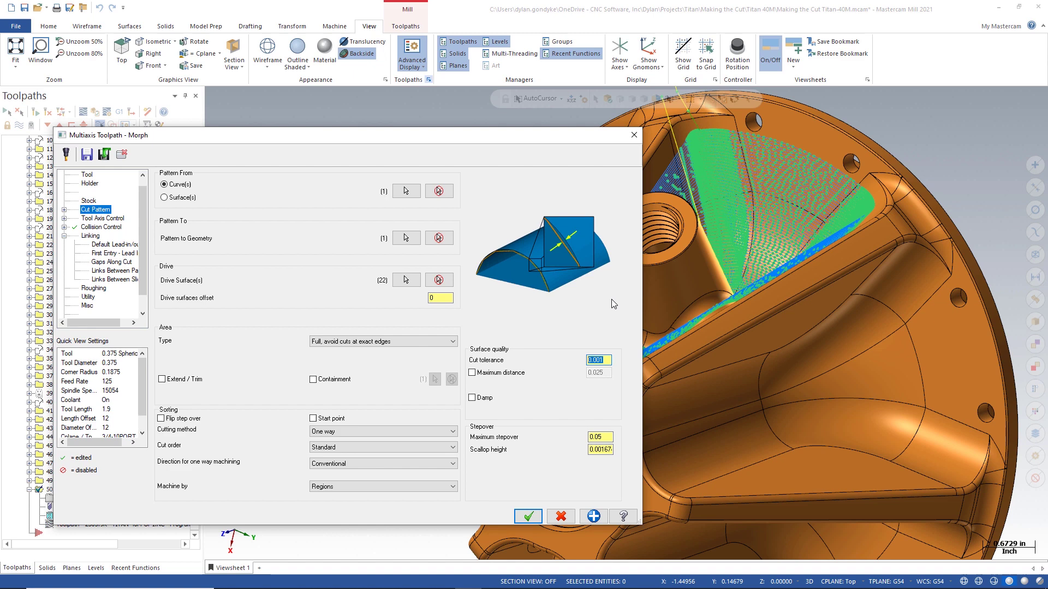
text(0.0001)
key(BackSpace)
text(1)
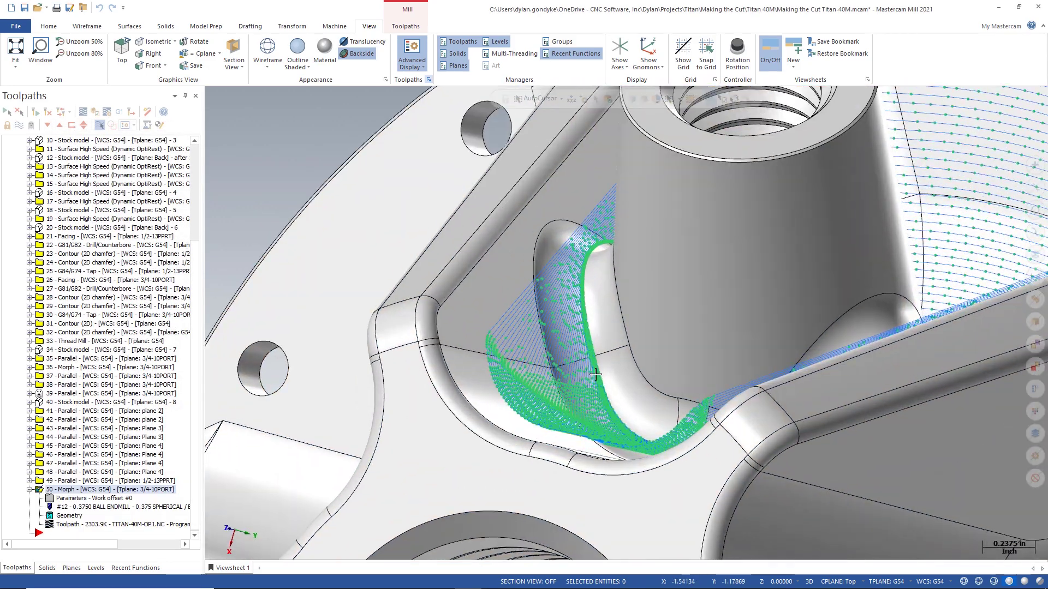
middle_drag(595, 375, 588, 194)
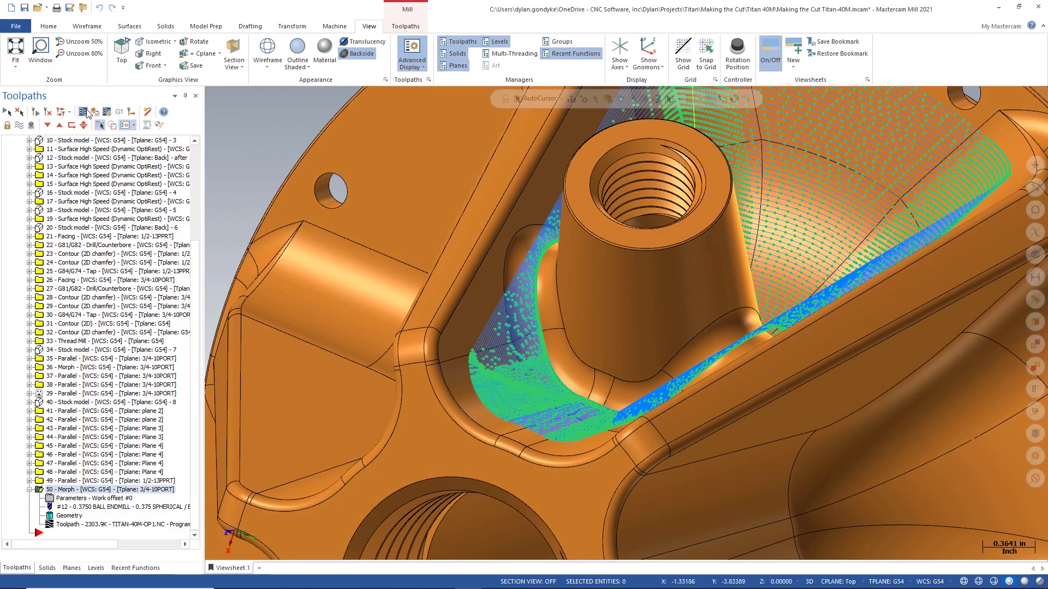
- Backplot the Morph toolpath partway and switch off the tool-vector display
click(83, 113)
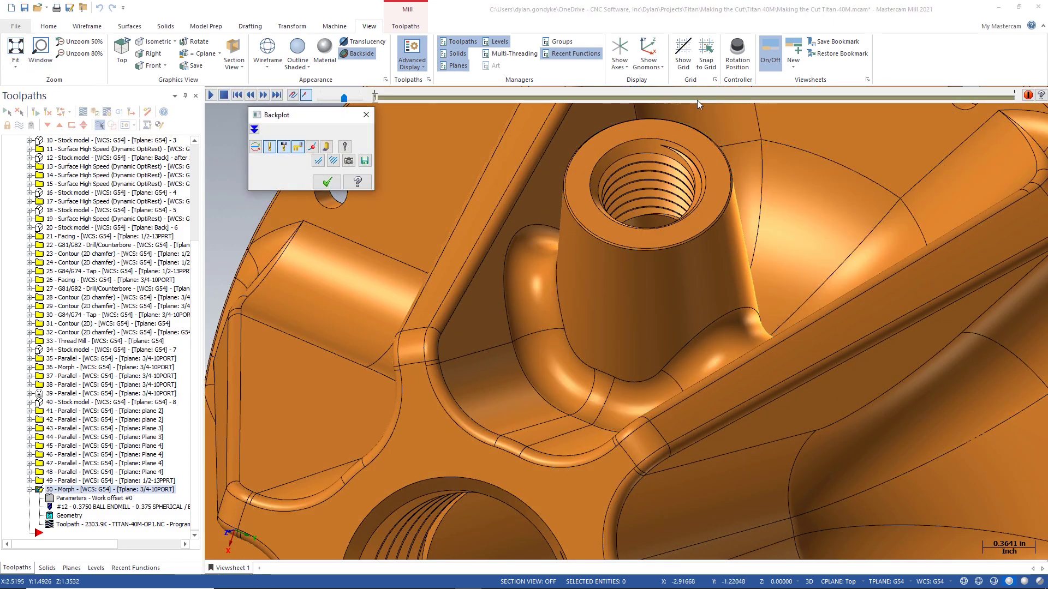
click(724, 98)
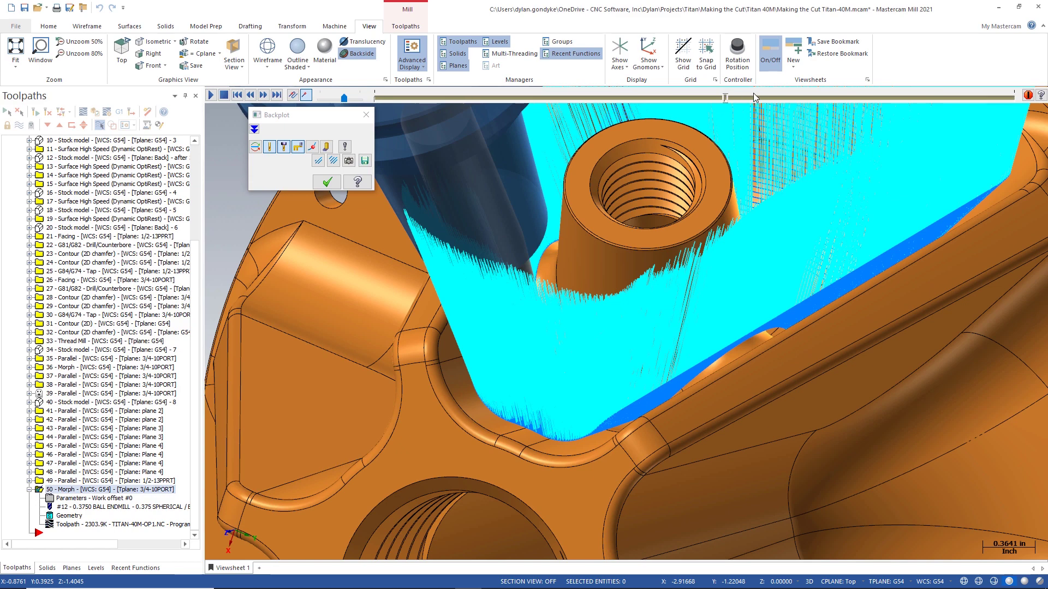
click(344, 147)
click(193, 389)
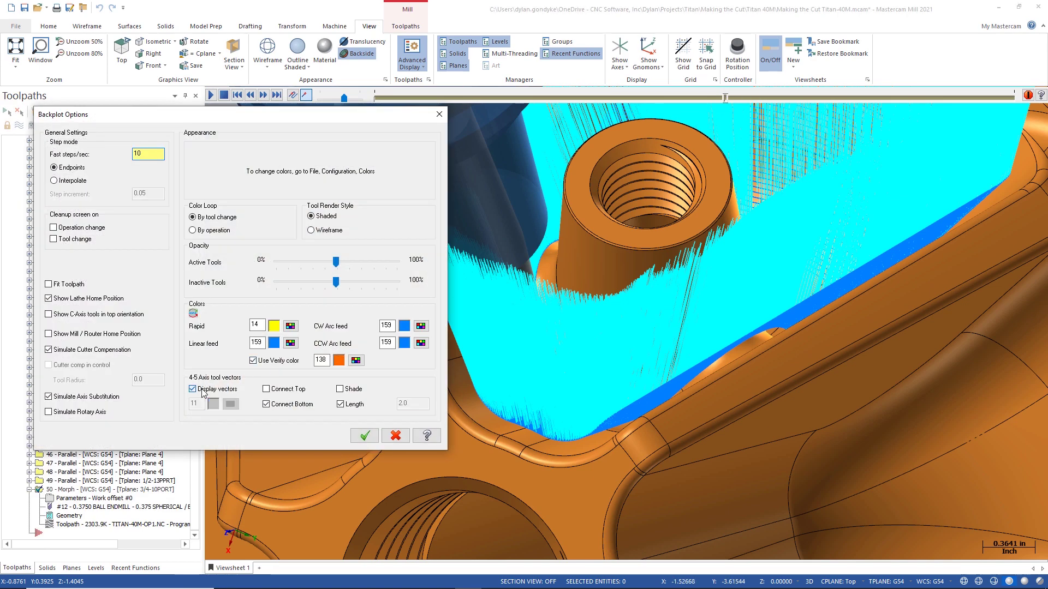
click(364, 436)
- Scrub the tool along the pocket while viewing the boss from above
middle_drag(692, 249, 667, 188)
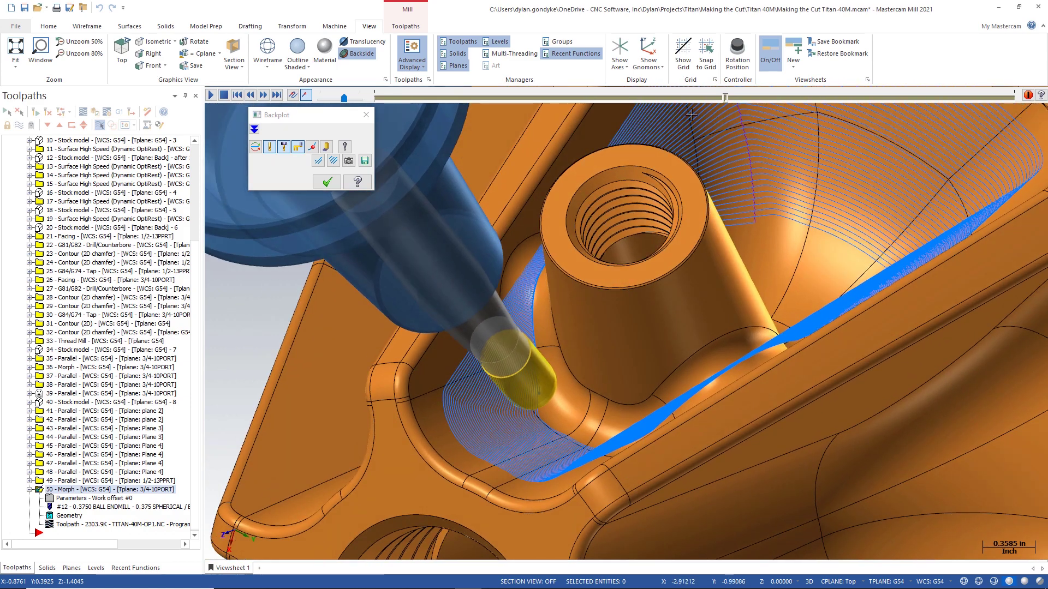
drag(725, 97, 827, 93)
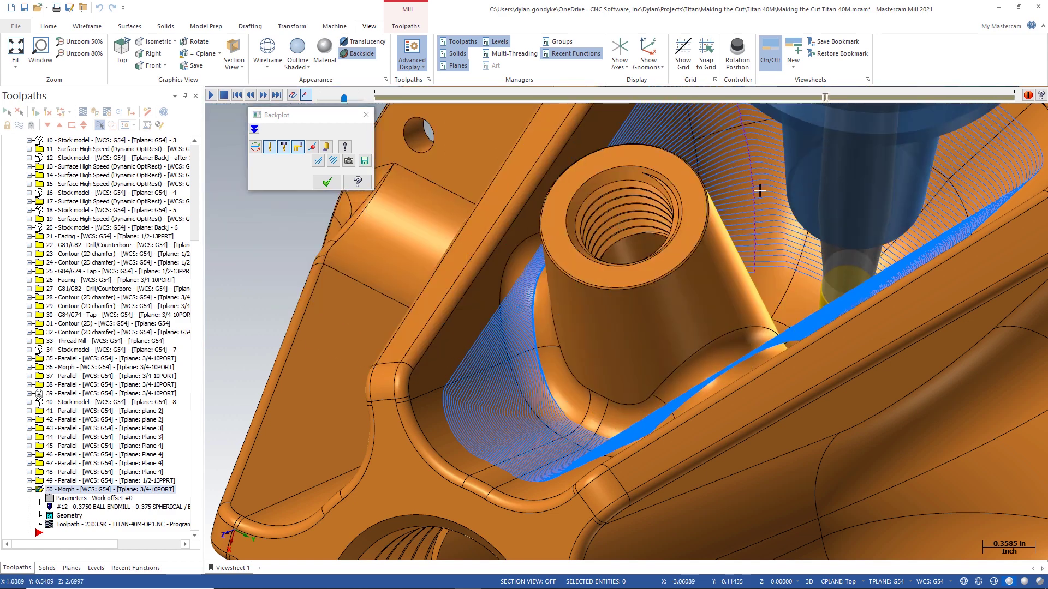
scroll(615, 296, down, 2)
scroll(615, 296, down, 1)
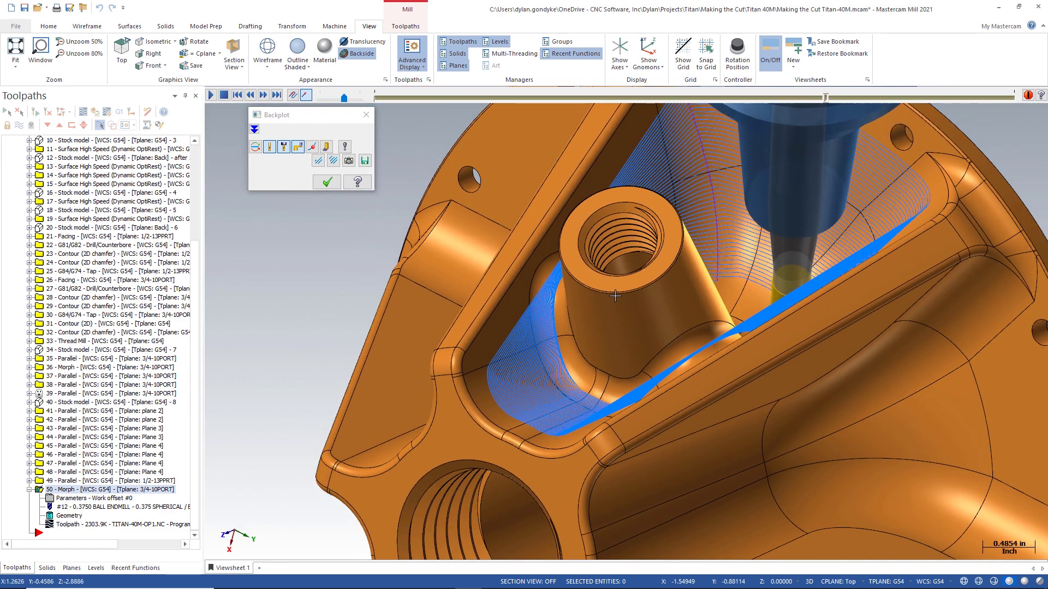
scroll(615, 296, down, 1)
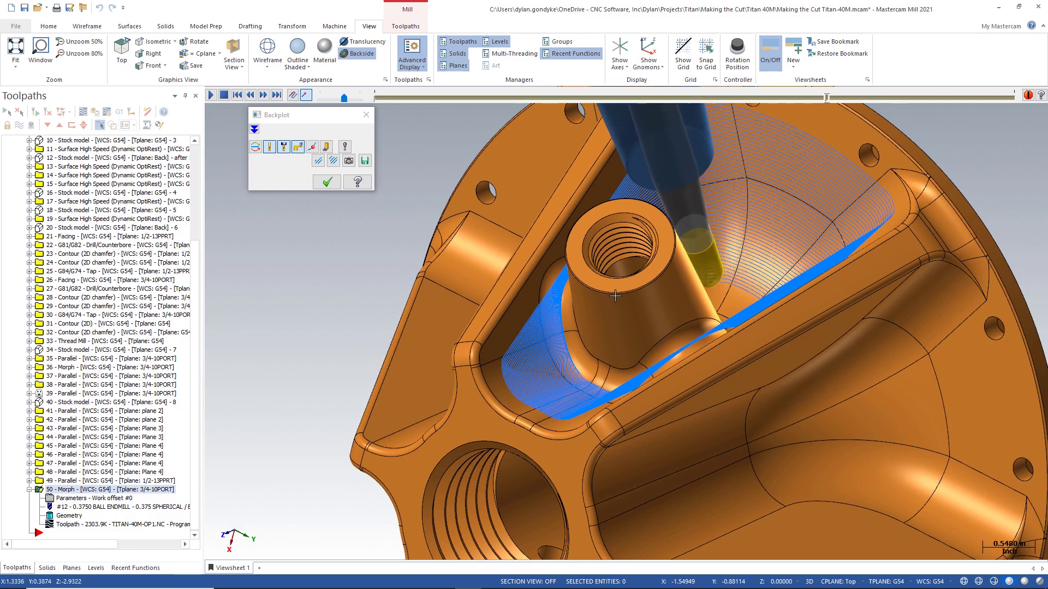
scroll(655, 271, up, 1)
scroll(655, 271, up, 1)
middle_drag(655, 271, 540, 221)
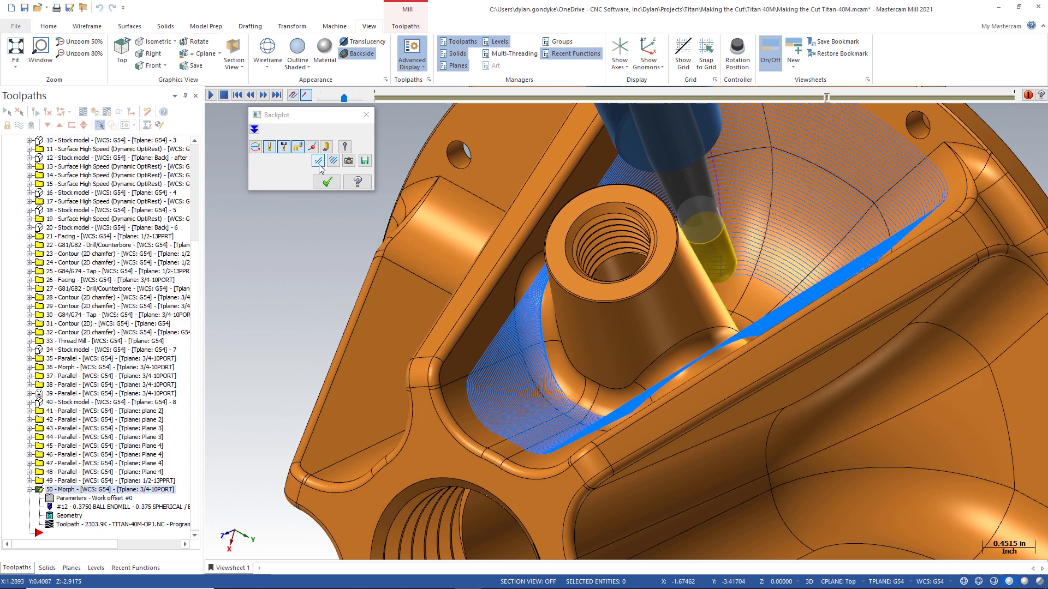
click(346, 149)
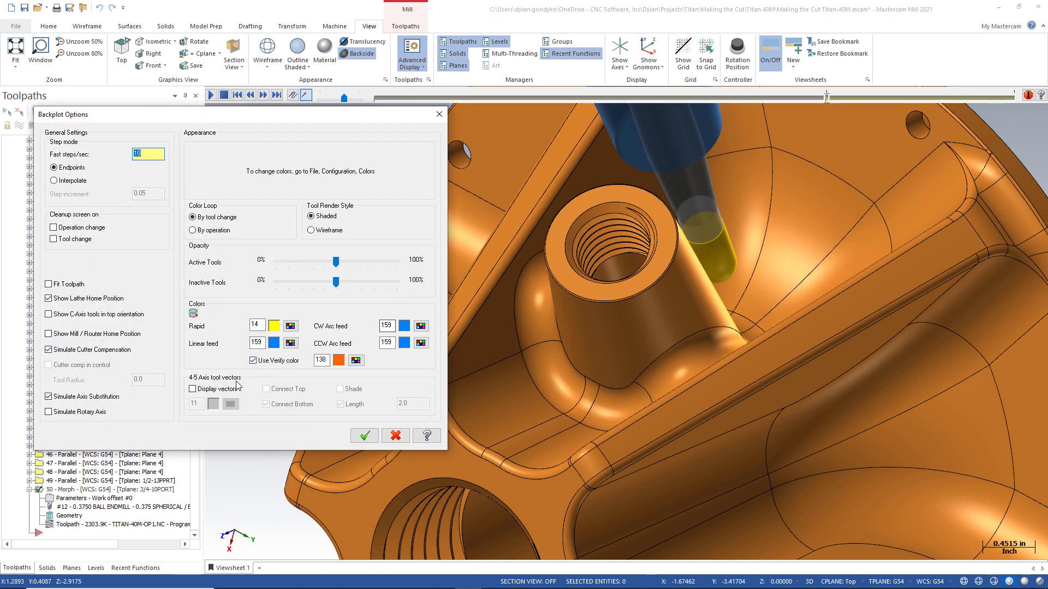
click(230, 390)
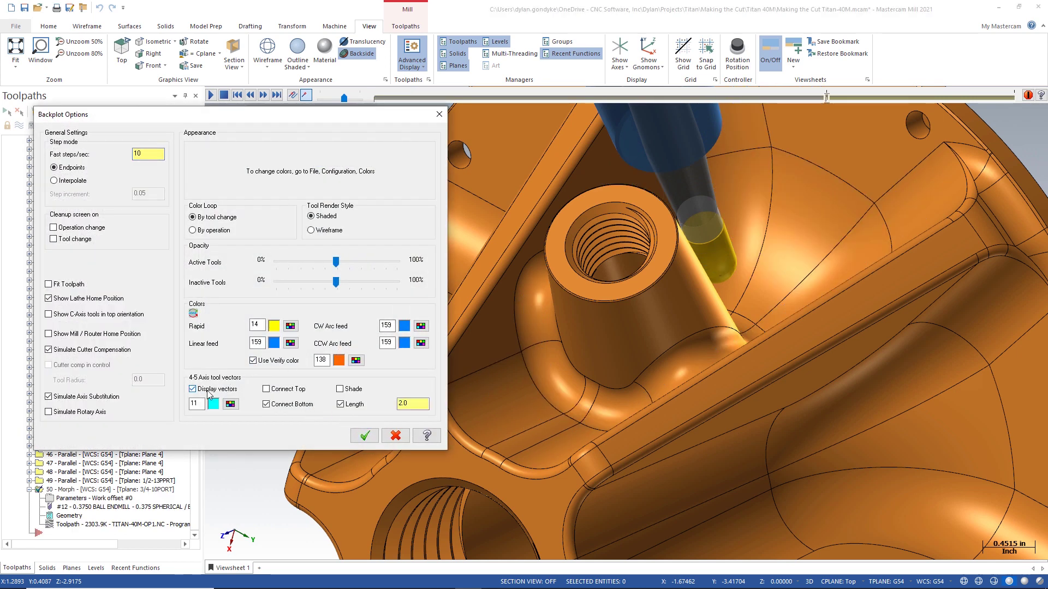
click(366, 435)
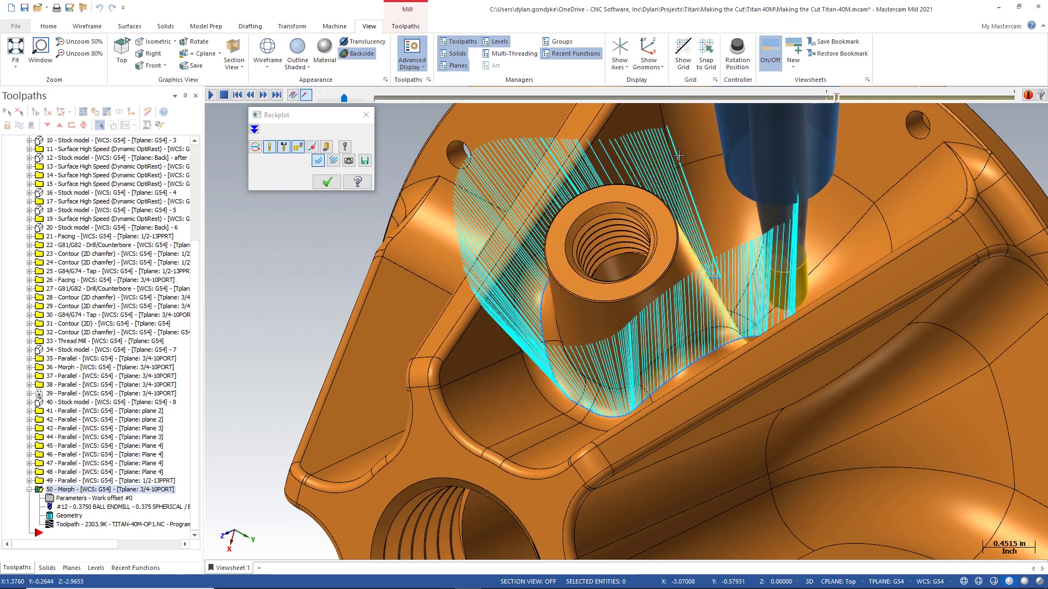
scroll(679, 156, up, 1)
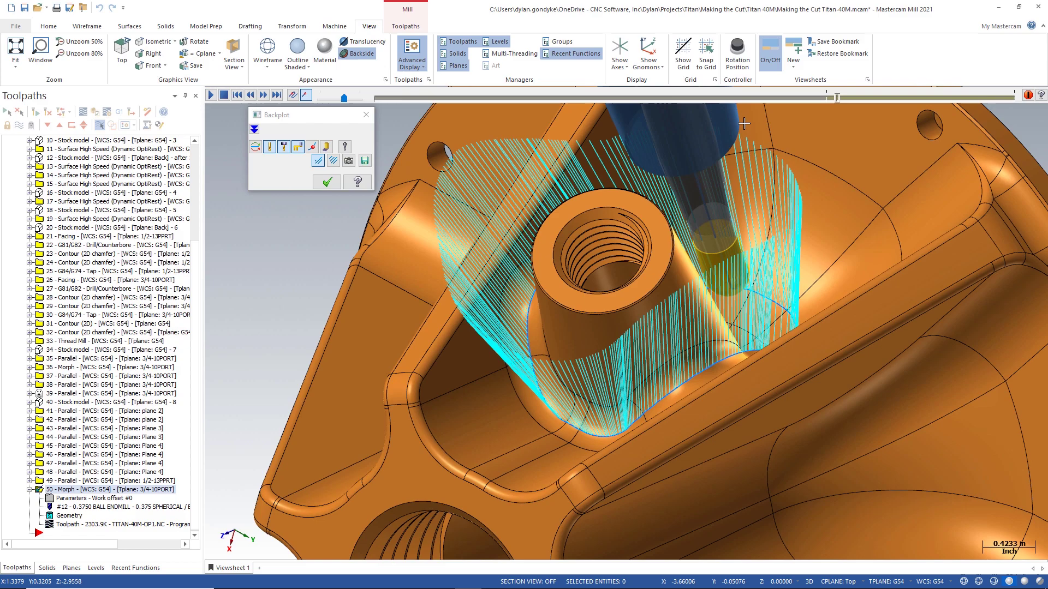
scroll(663, 197, up, 1)
scroll(647, 238, up, 1)
mouse_move(647, 237)
middle_down()
mouse_move(480, 211)
mouse_move(435, 169)
mouse_move(469, 206)
middle_up()
scroll(450, 201, up, 2)
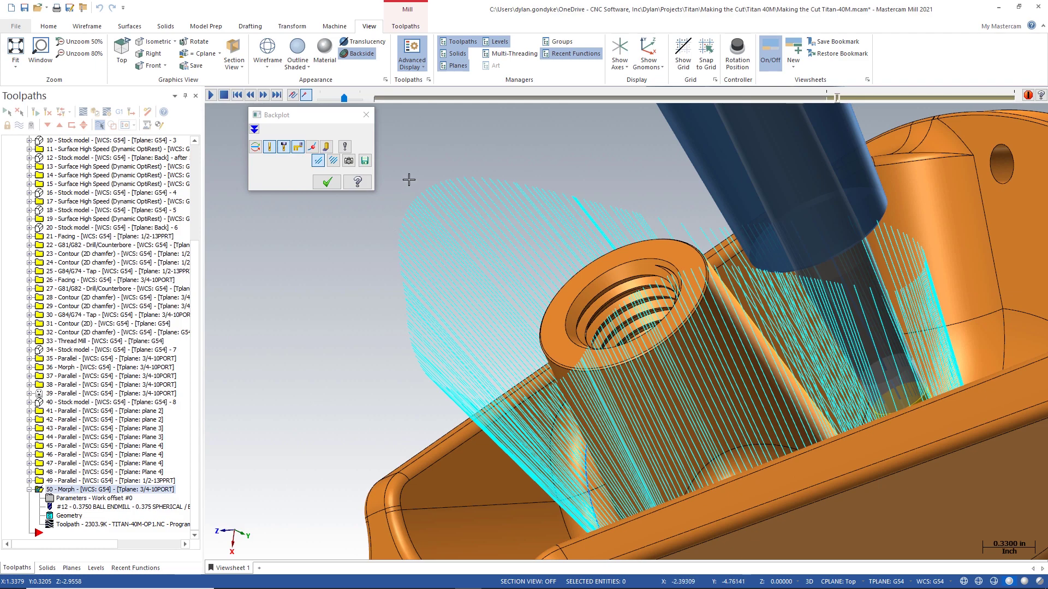
scroll(409, 180, down, 1)
mouse_move(563, 204)
middle_down()
mouse_move(601, 202)
mouse_move(508, 257)
mouse_move(501, 235)
mouse_move(505, 248)
mouse_move(537, 225)
middle_up()
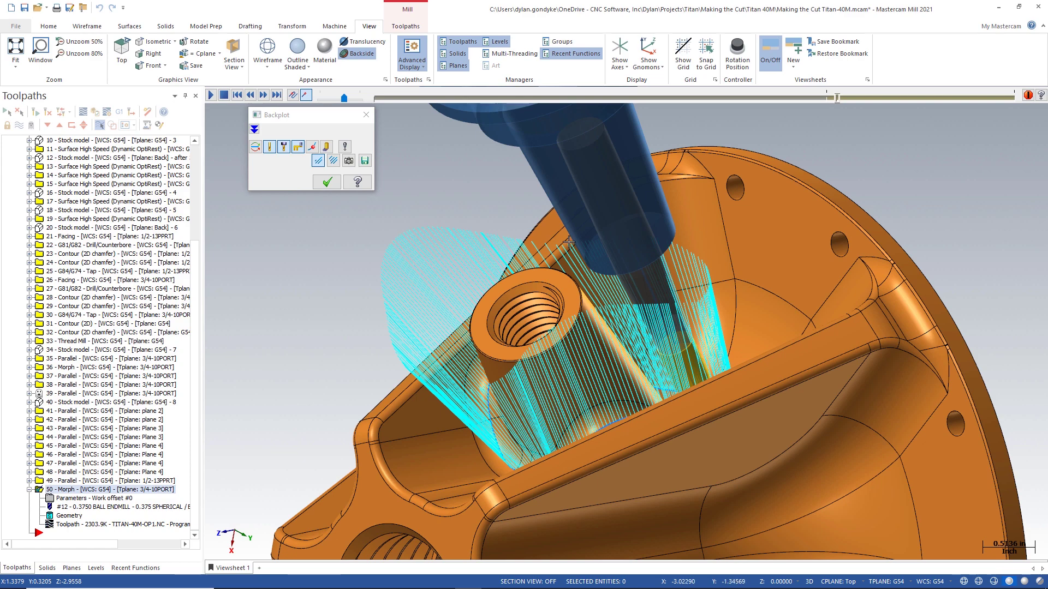
scroll(478, 253, up, 1)
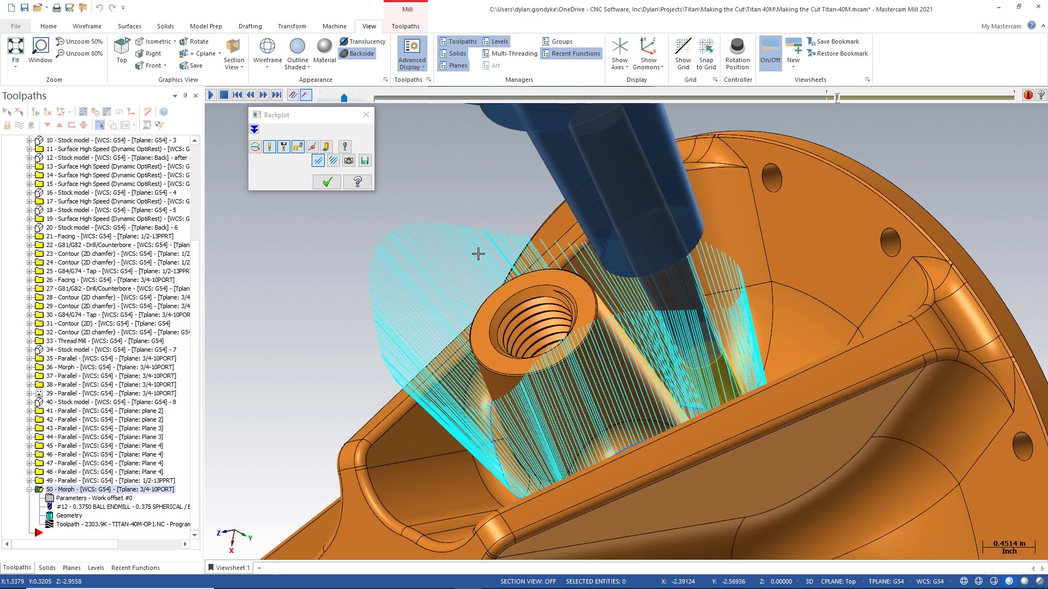
scroll(470, 247, up, 1)
mouse_move(457, 239)
middle_down()
mouse_move(442, 312)
mouse_move(568, 249)
middle_up()
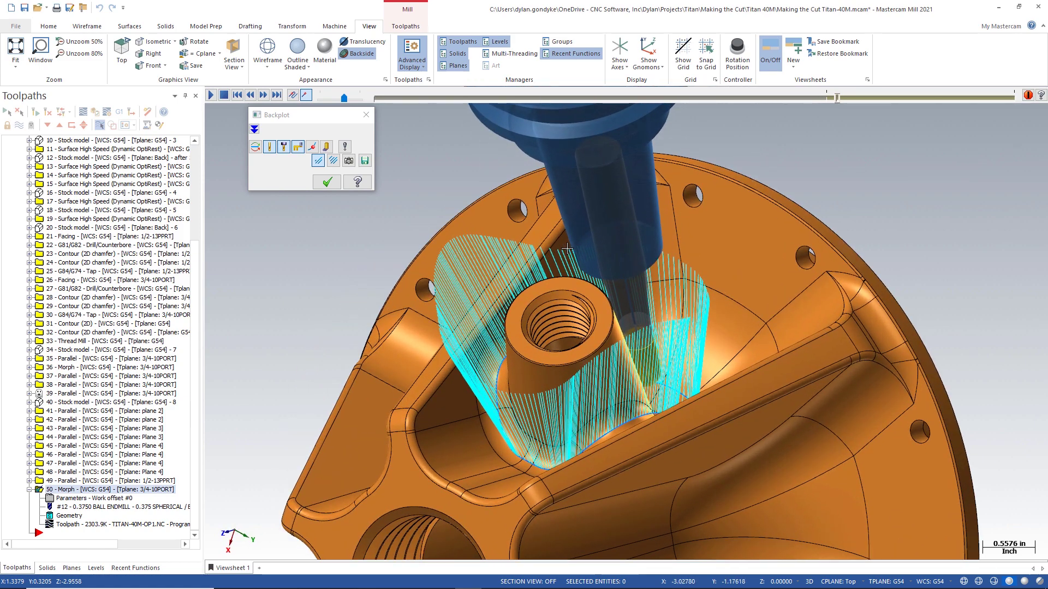
- End the backplot and check the Morph cut tolerance and current angle step
key(Escape)
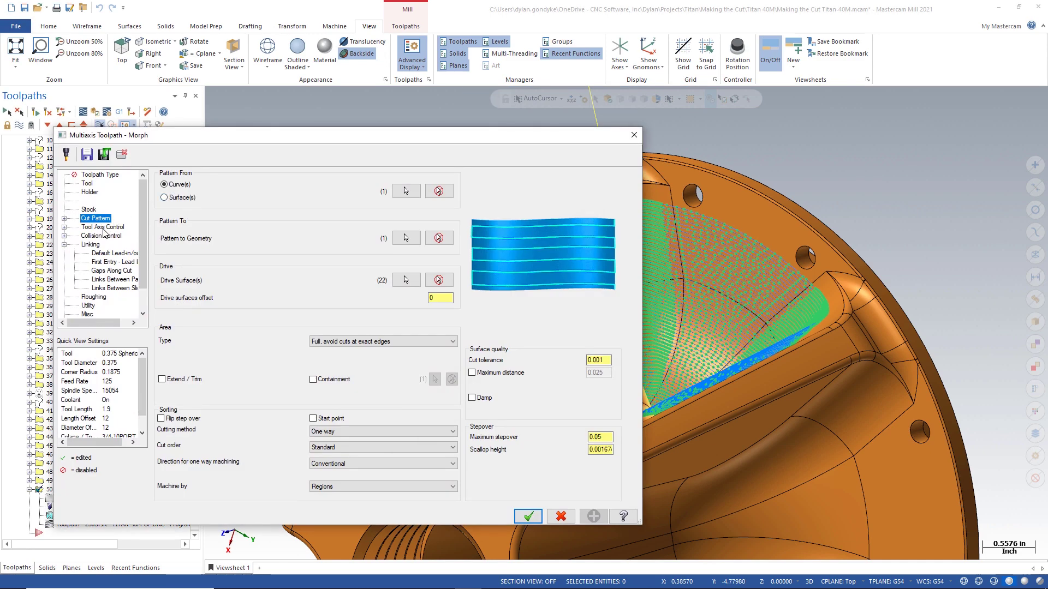
click(102, 227)
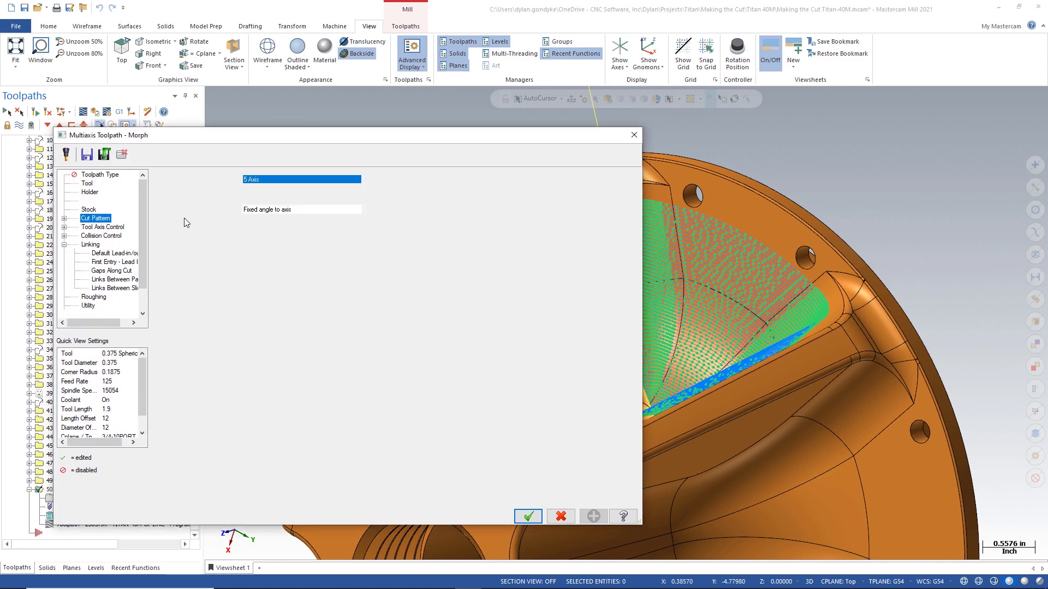
click(256, 195)
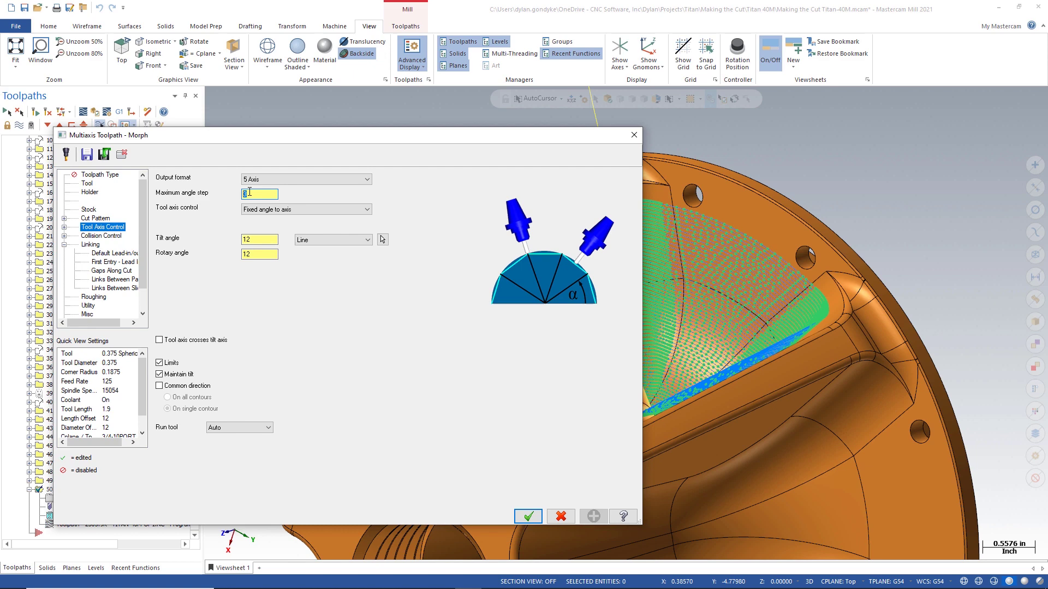
click(95, 218)
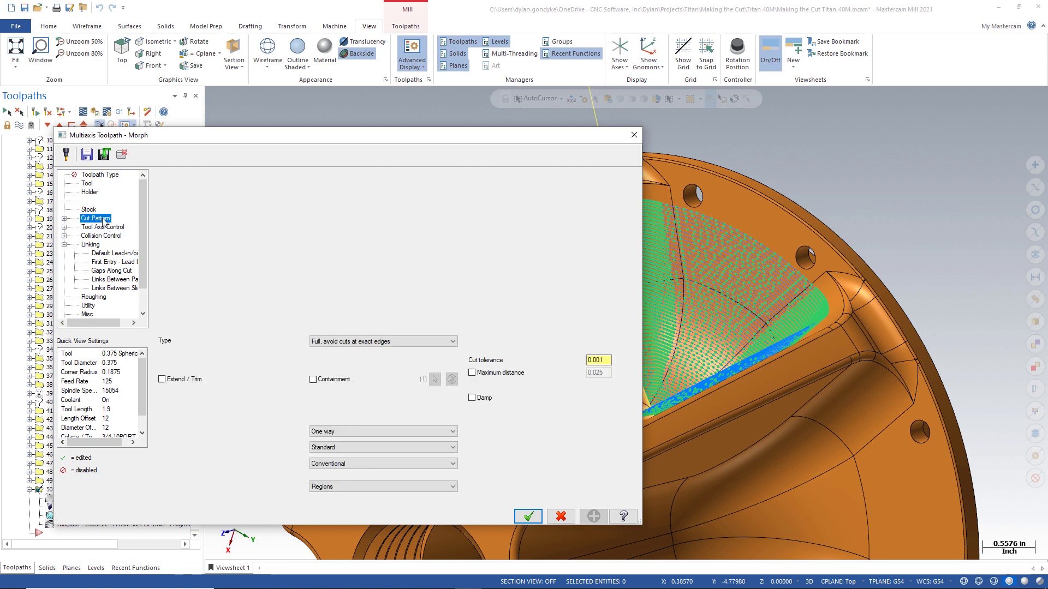
click(608, 360)
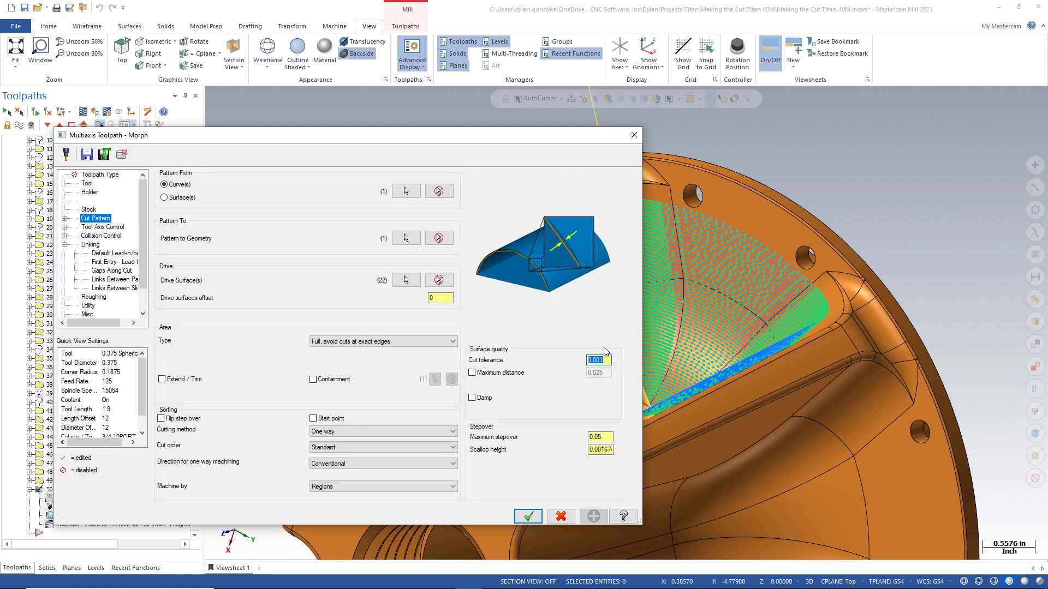
click(92, 227)
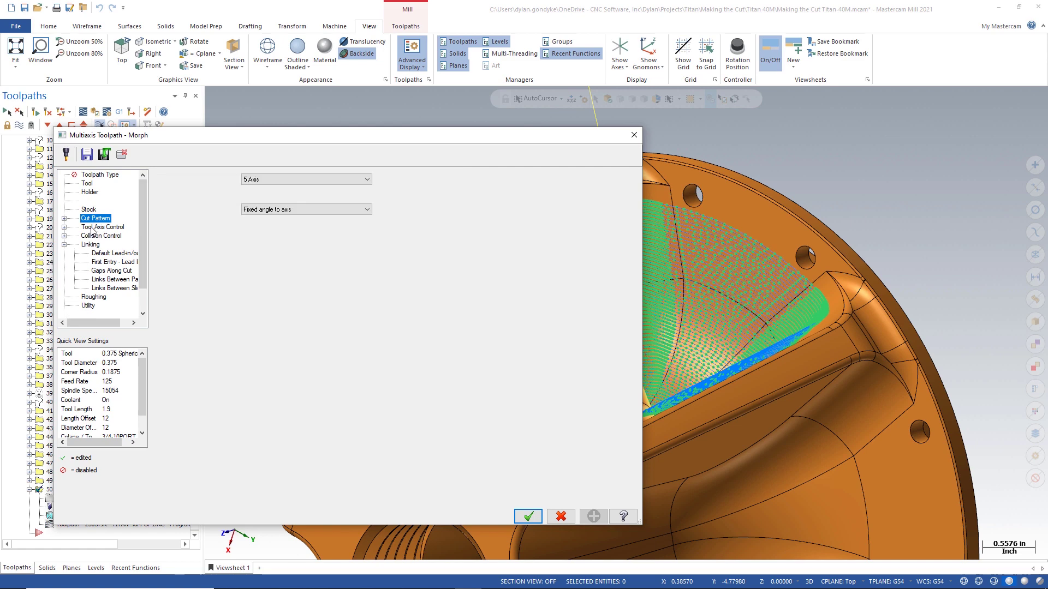
- Set the maximum angle step to 0.5 and accept the Morph parameters
mouse_move(425, 136)
mouse_down()
mouse_move(454, 241)
mouse_move(559, 375)
mouse_up()
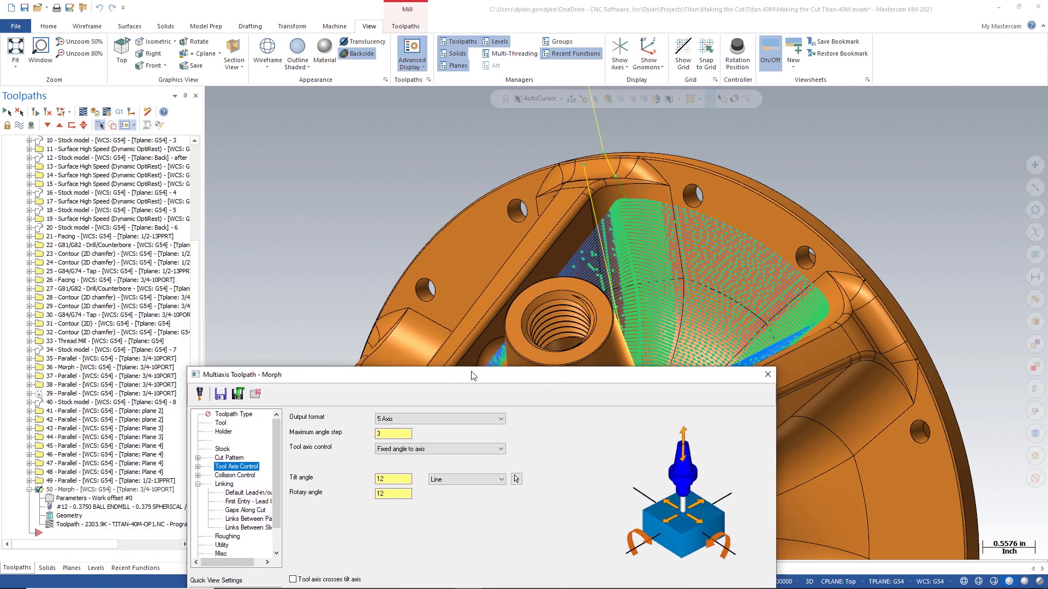
mouse_move(379, 376)
mouse_down()
mouse_move(335, 147)
mouse_move(284, 140)
mouse_up()
double_click(310, 198)
text(0.5)
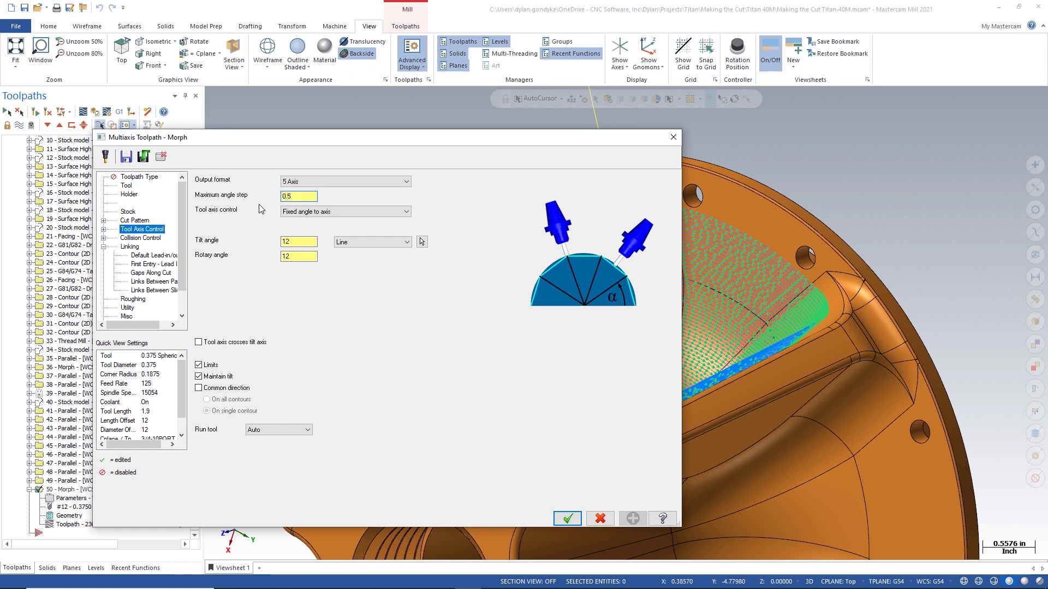
click(568, 518)
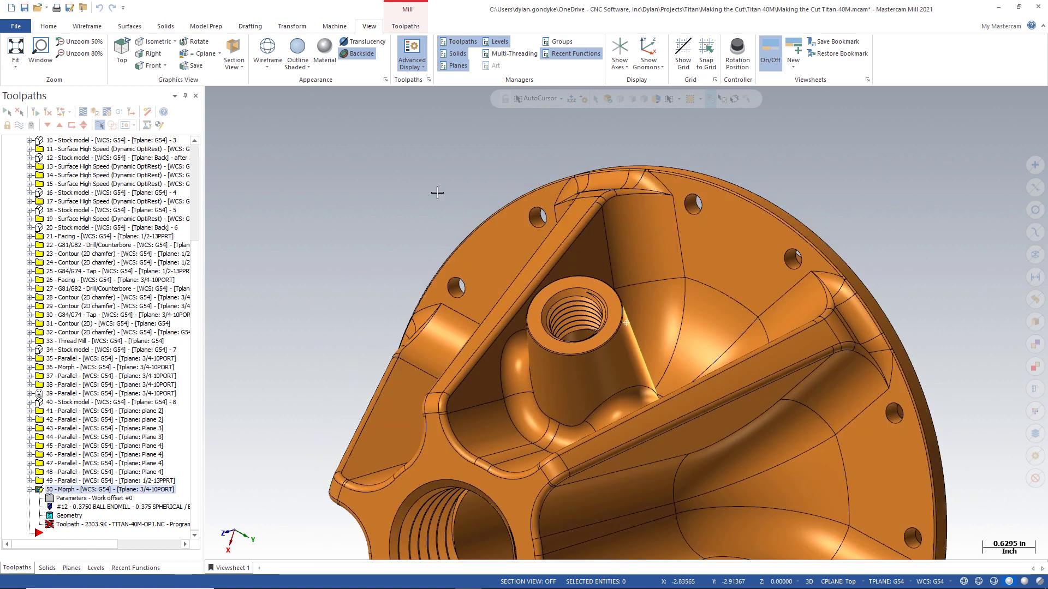
middle_drag(435, 194, 477, 232)
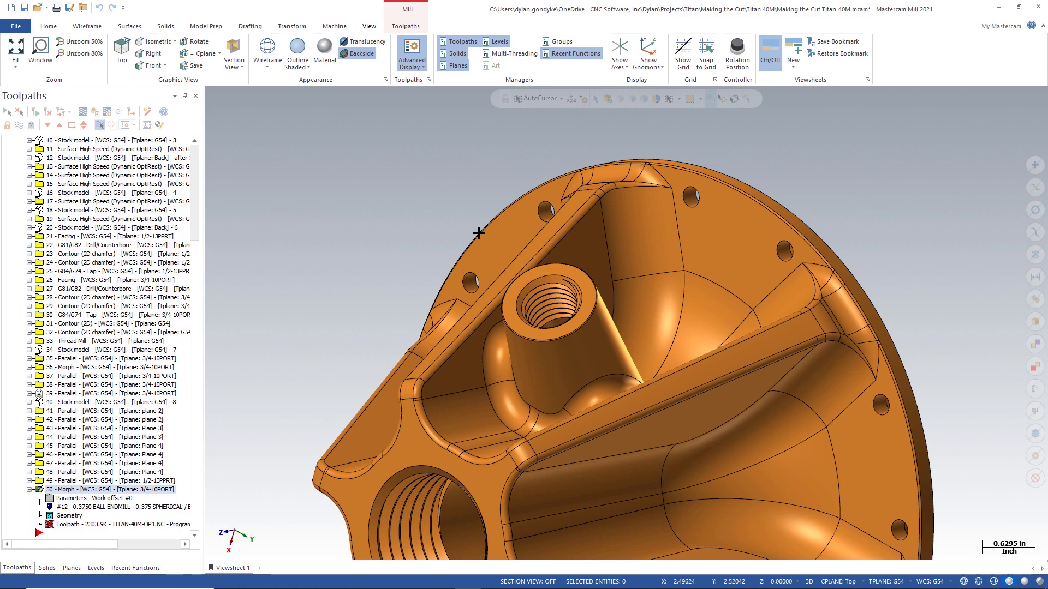
middle_drag(478, 232, 565, 292)
scroll(564, 293, up, 2)
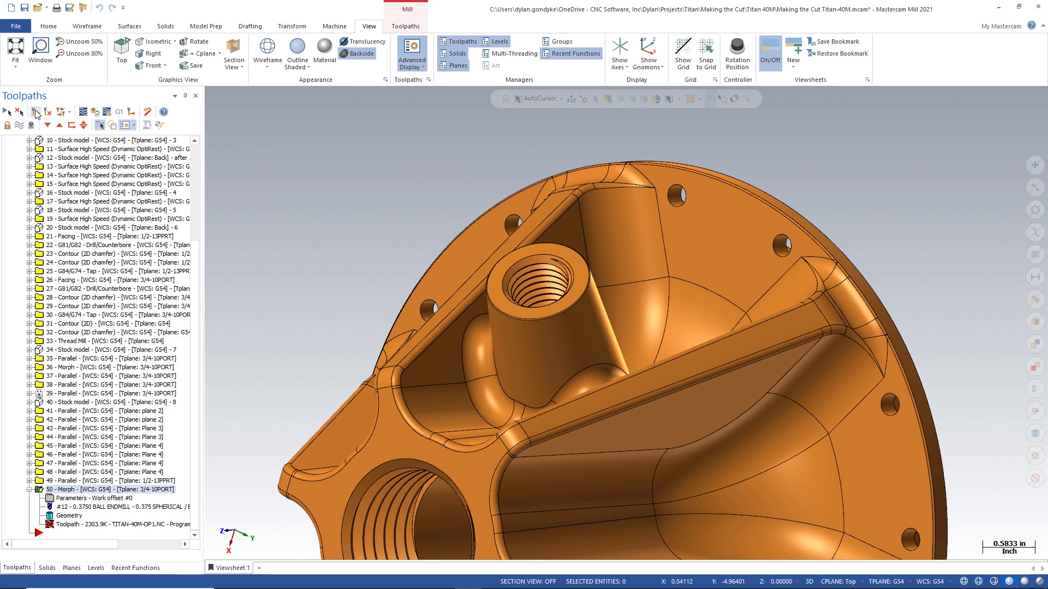
click(35, 113)
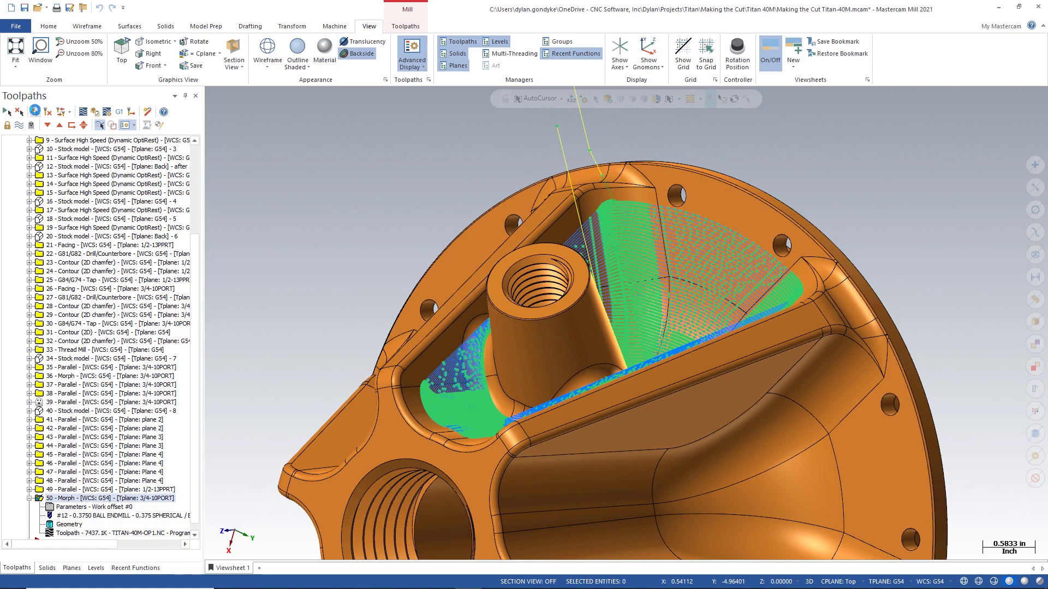
scroll(468, 421, up, 2)
scroll(471, 423, up, 3)
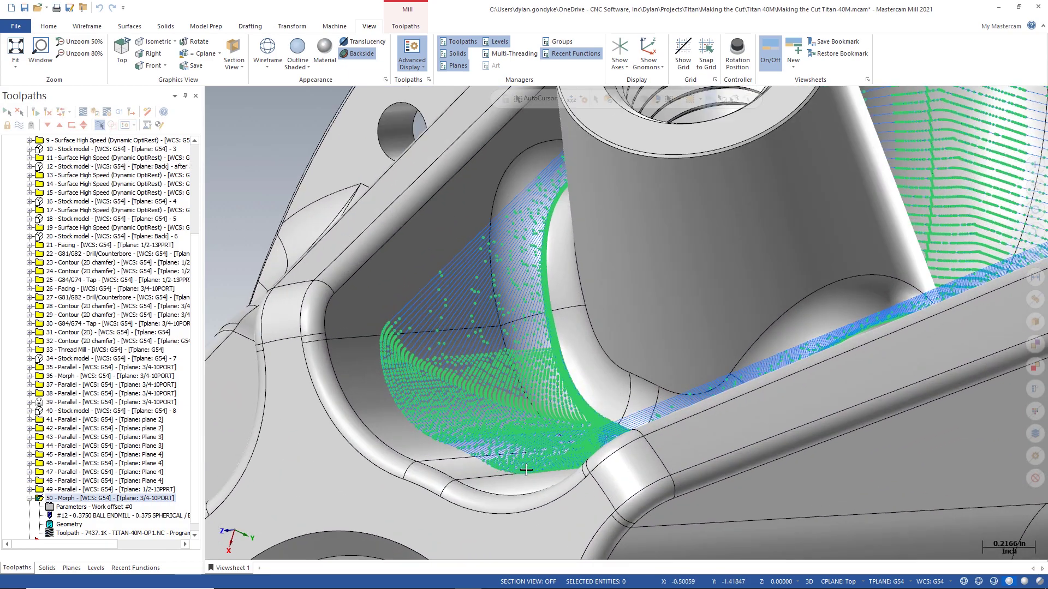
scroll(490, 417, up, 2)
scroll(533, 381, up, 1)
scroll(570, 345, up, 1)
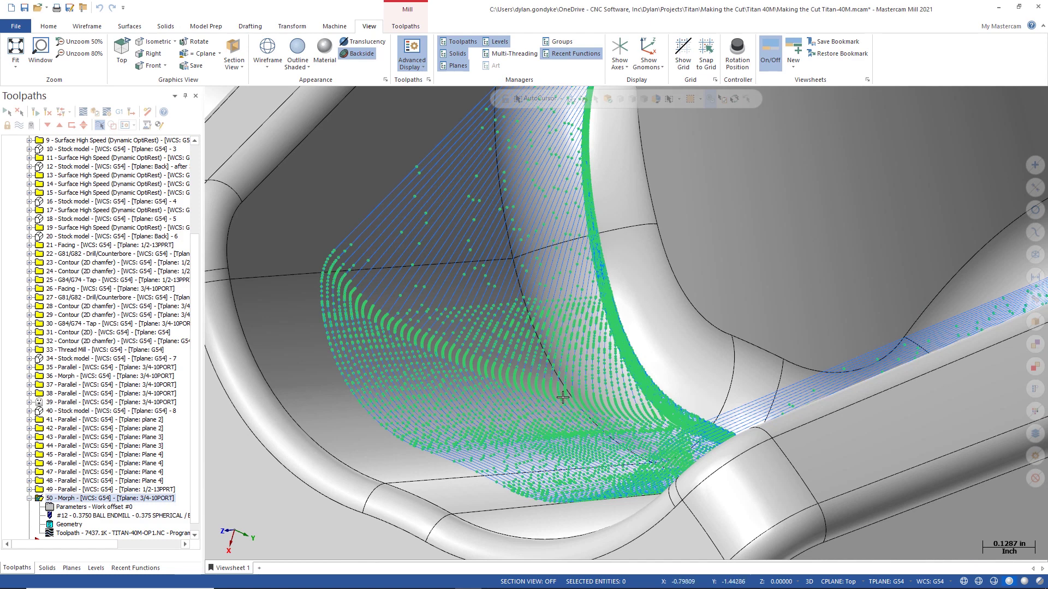
middle_drag(563, 352, 567, 329)
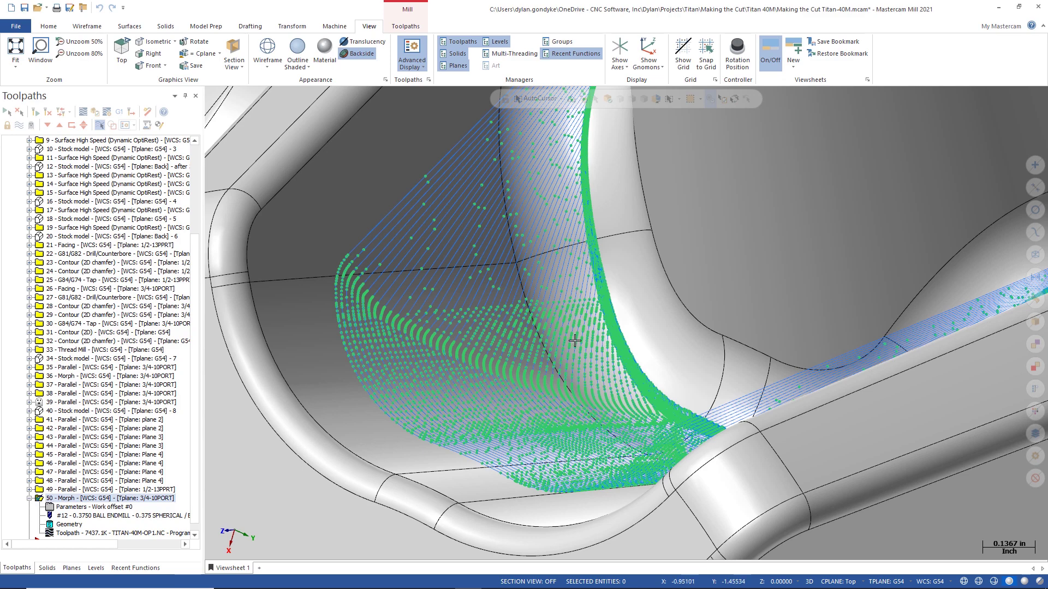
mouse_move(581, 358)
middle_down()
mouse_move(581, 344)
mouse_move(551, 425)
middle_up()
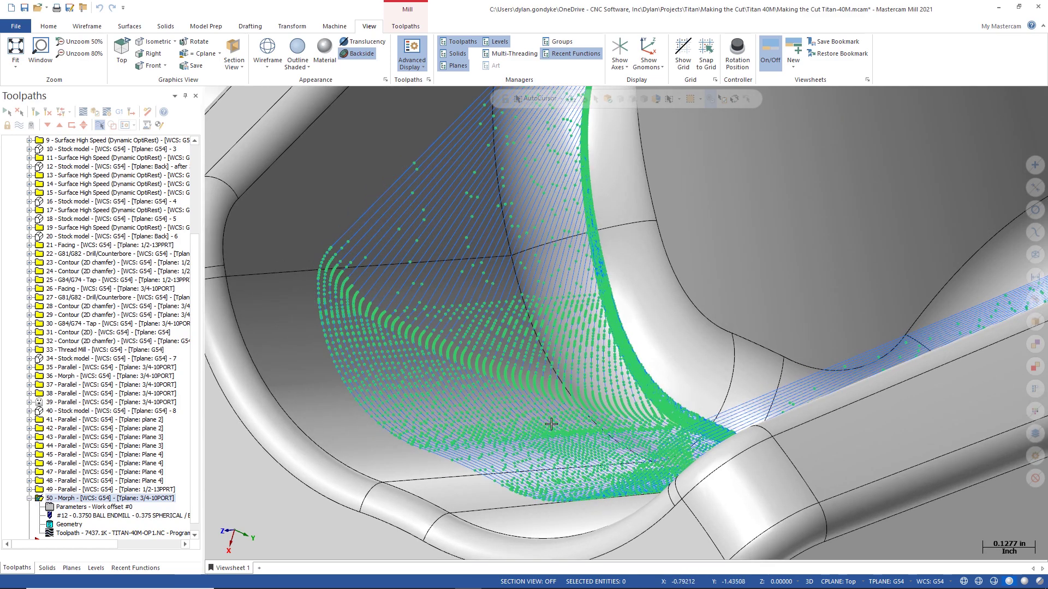
scroll(537, 346, down, 2)
scroll(524, 385, down, 2)
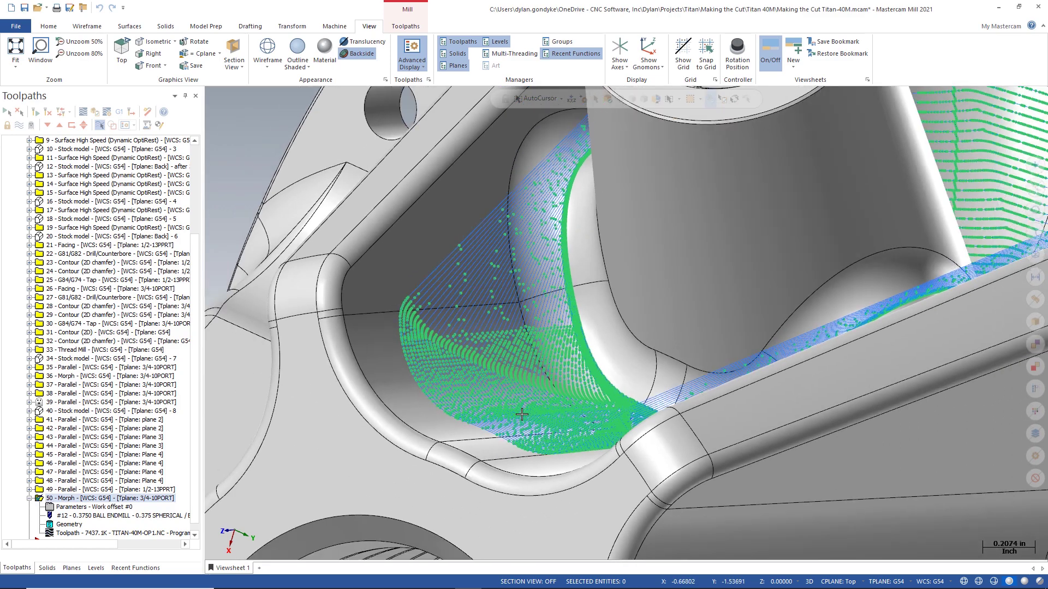
scroll(491, 385, down, 2)
middle_drag(493, 384, 511, 271)
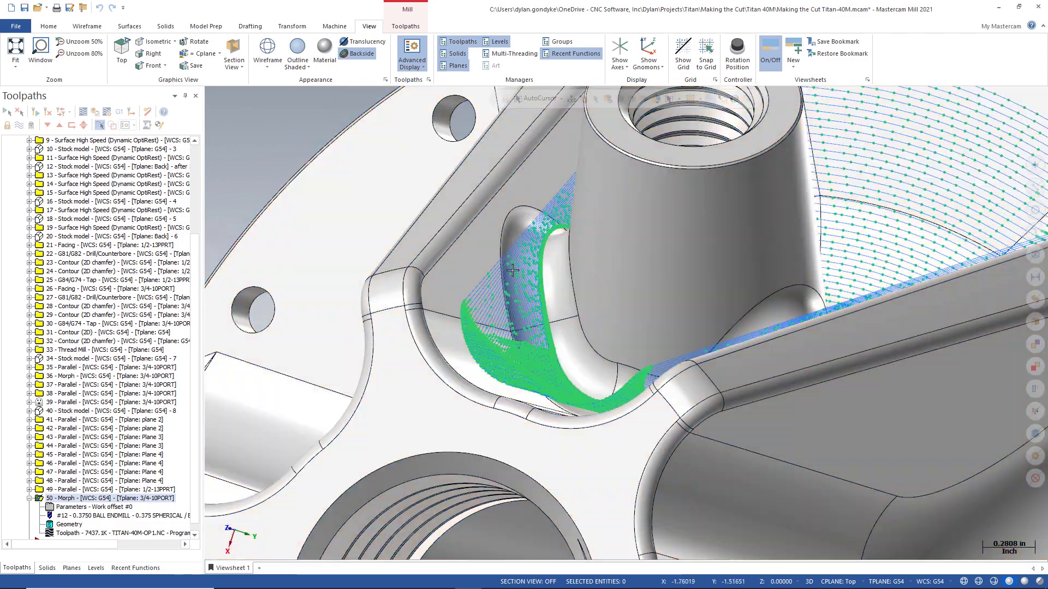
scroll(498, 287, down, 1)
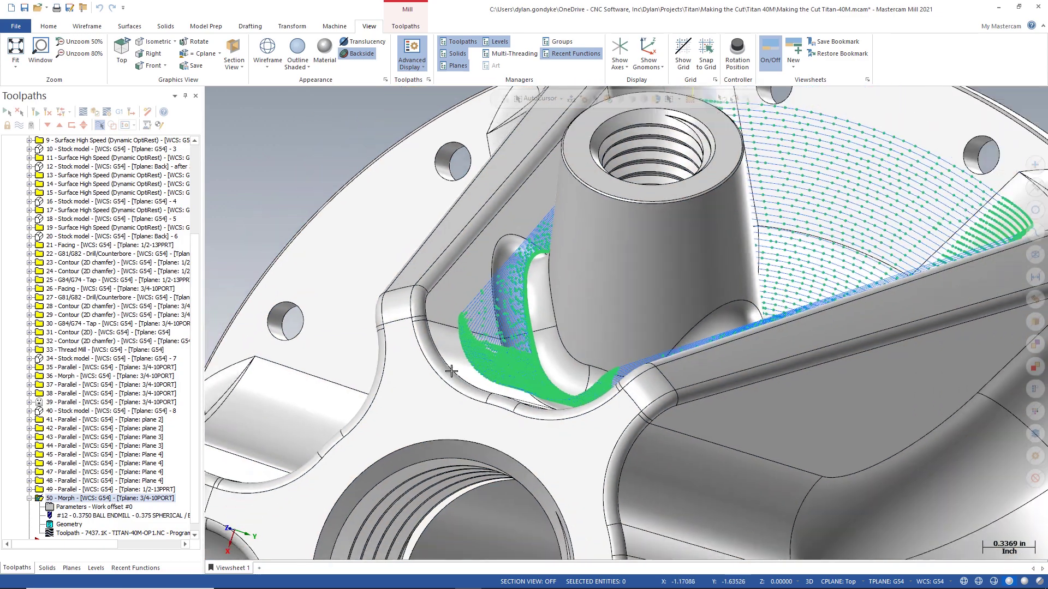
middle_drag(498, 286, 556, 218)
scroll(527, 247, up, 1)
scroll(524, 252, down, 1)
middle_drag(529, 277, 513, 356)
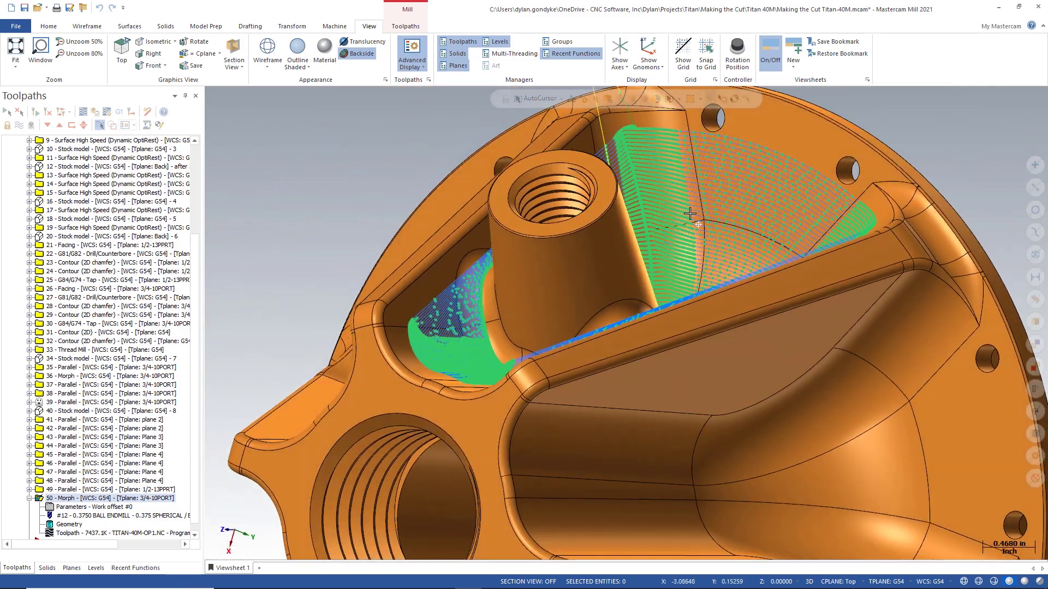
middle_drag(701, 224, 683, 230)
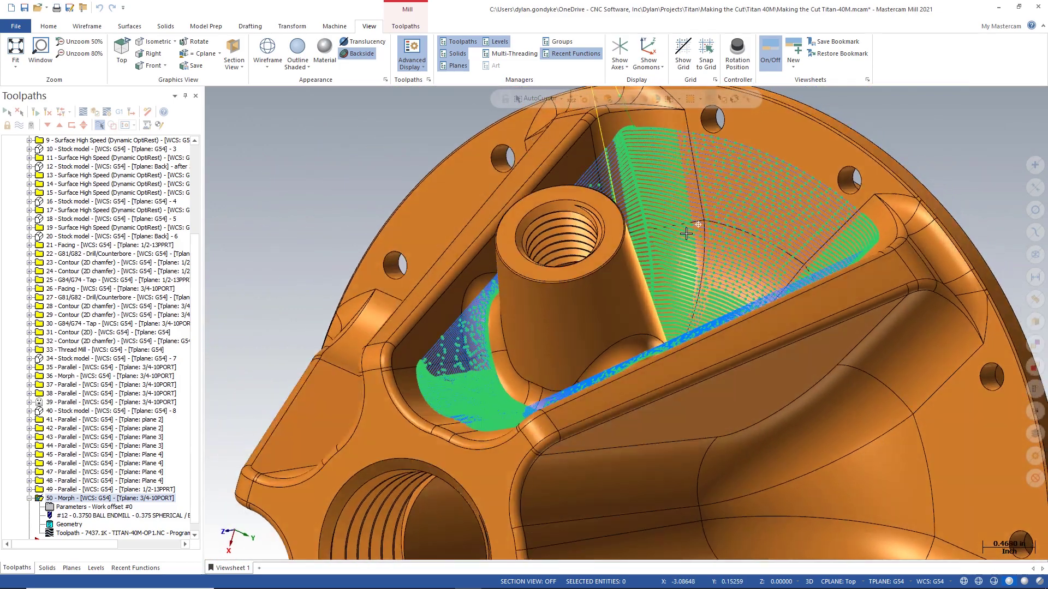
scroll(460, 532, up, 1)
scroll(459, 533, down, 1)
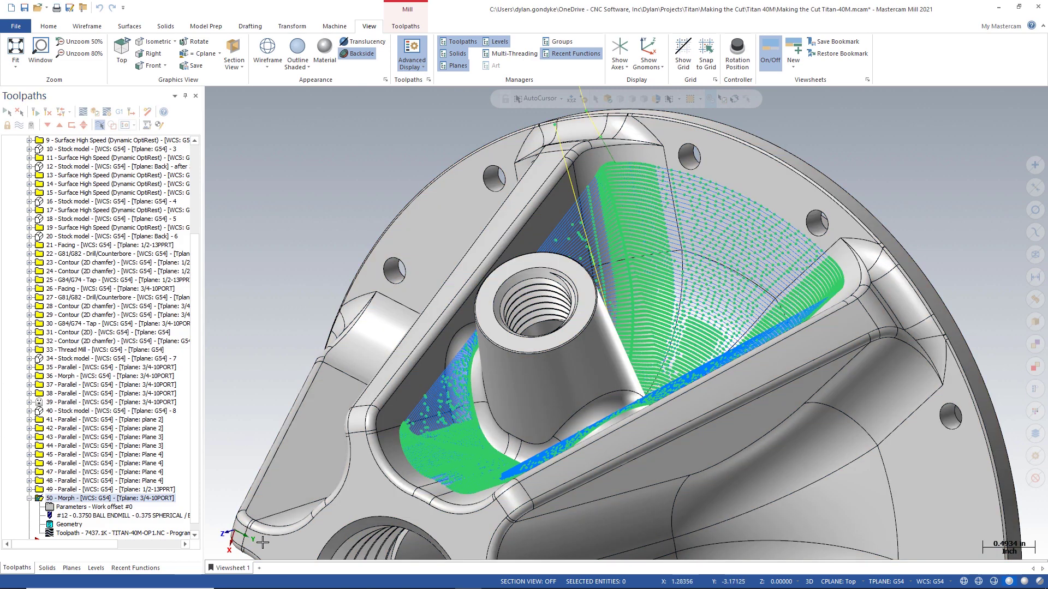
scroll(294, 446, down, 1)
middle_drag(243, 571, 420, 393)
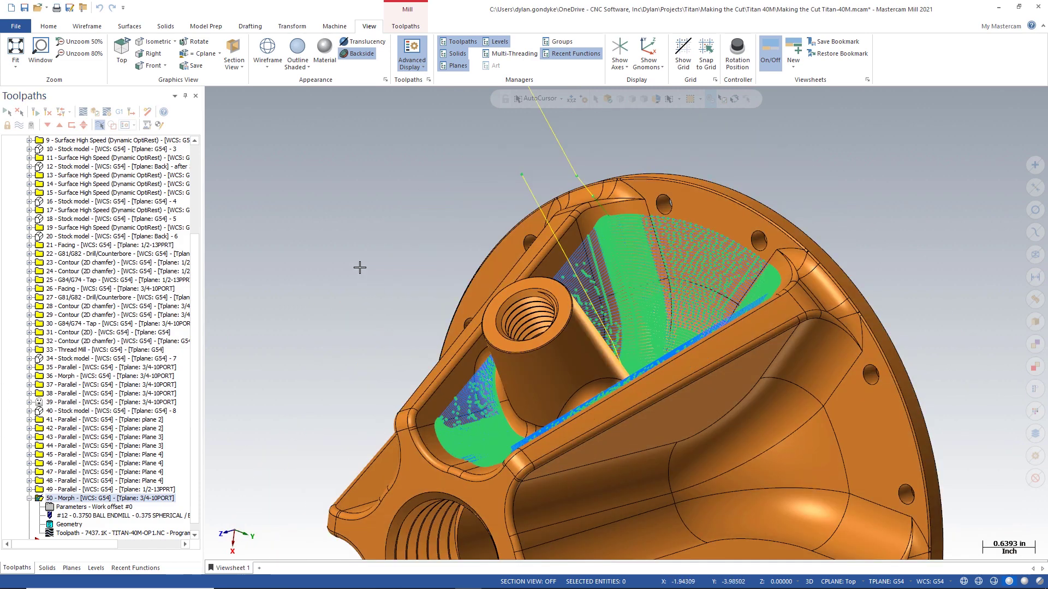
- Play the Morph backplot through the pocket with the toolpath trail hidden
click(84, 112)
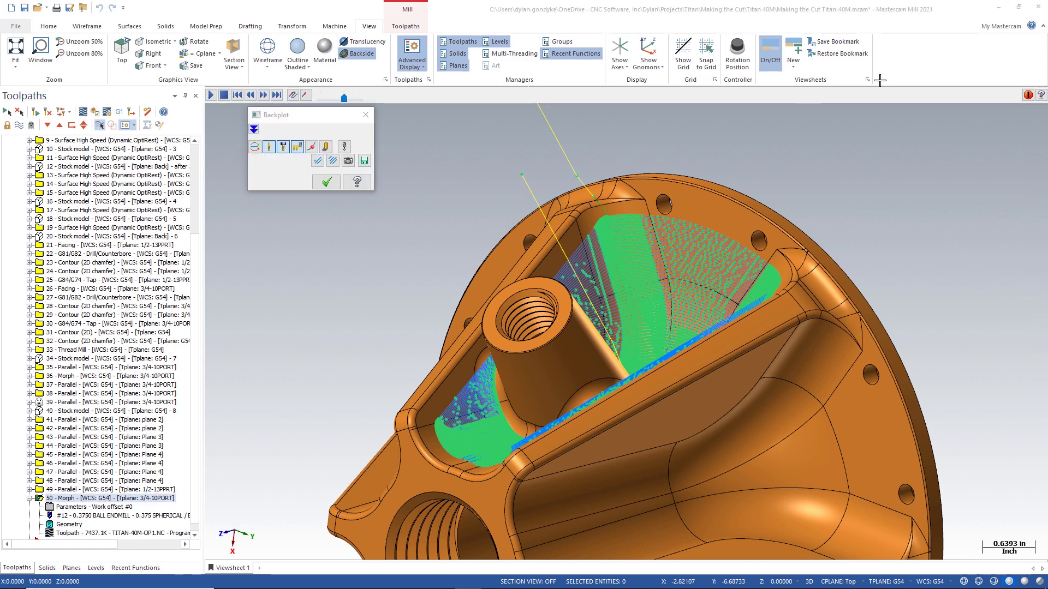
click(832, 99)
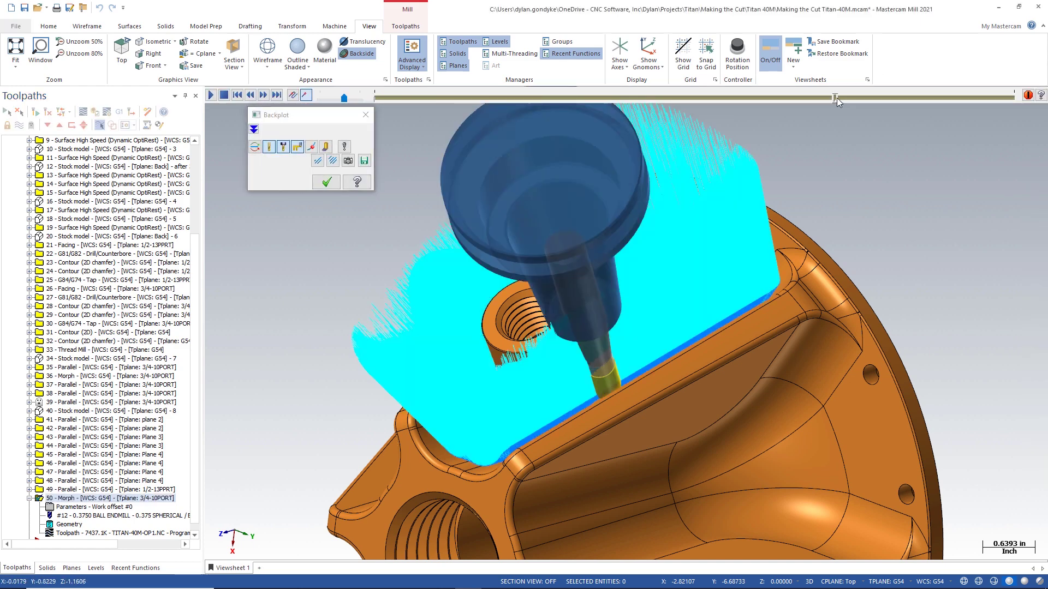
click(318, 160)
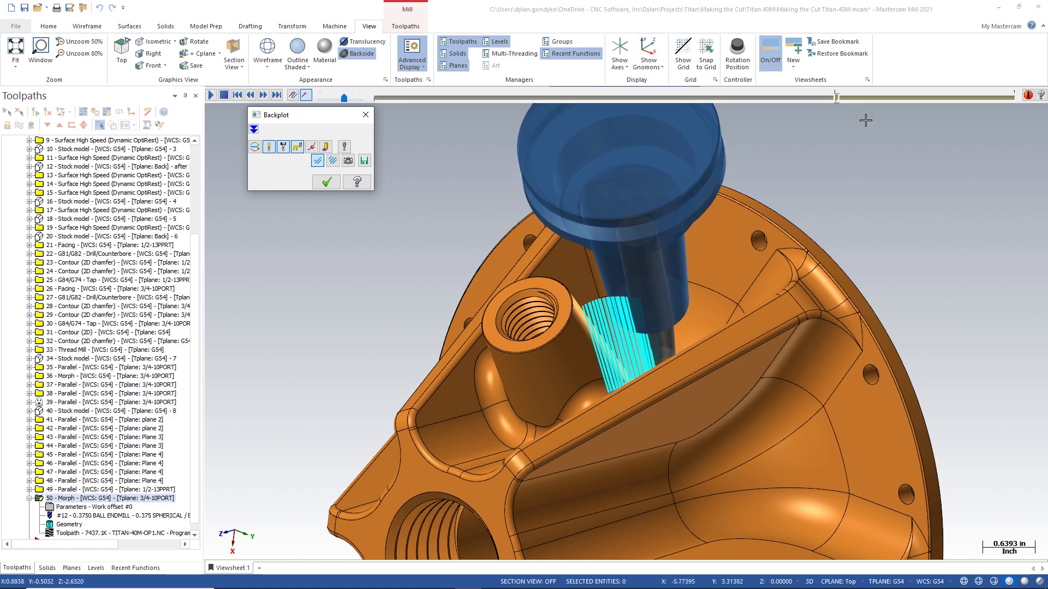
click(837, 97)
drag(837, 96, 851, 102)
scroll(414, 311, up, 2)
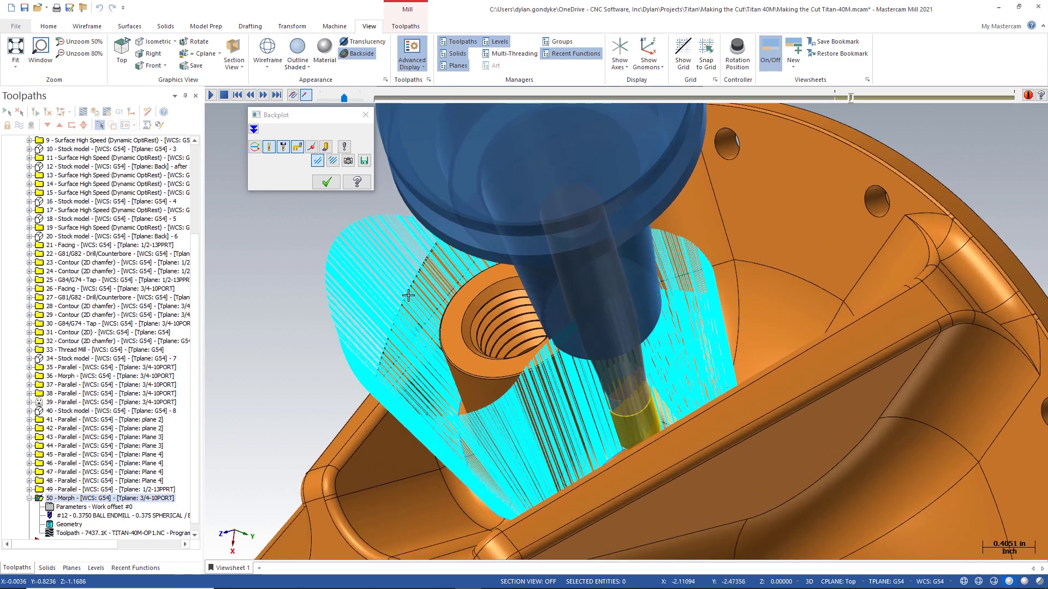
scroll(408, 296, up, 1)
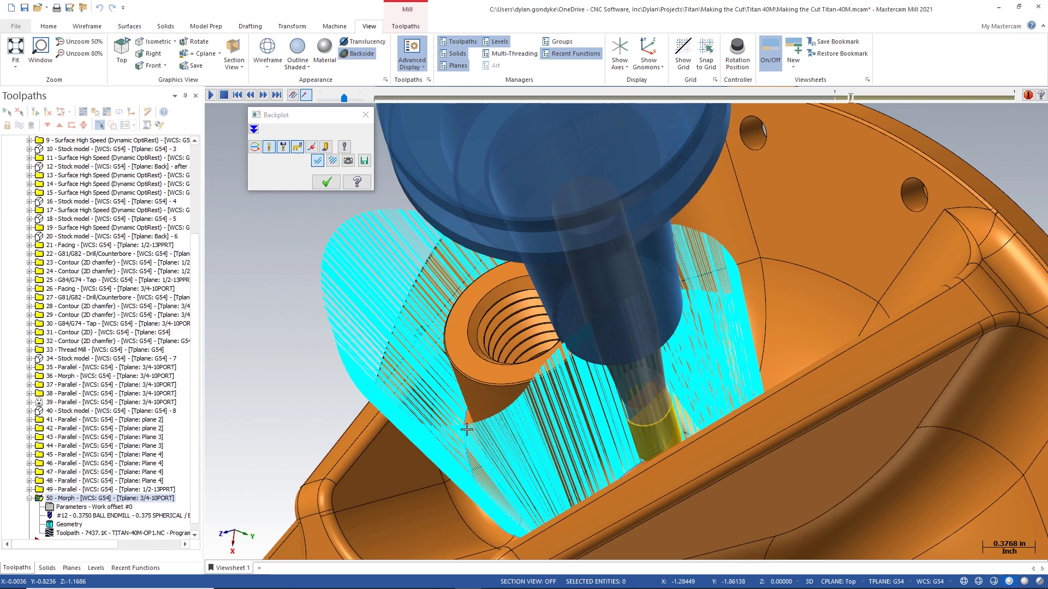
scroll(566, 235, down, 1)
scroll(565, 234, down, 1)
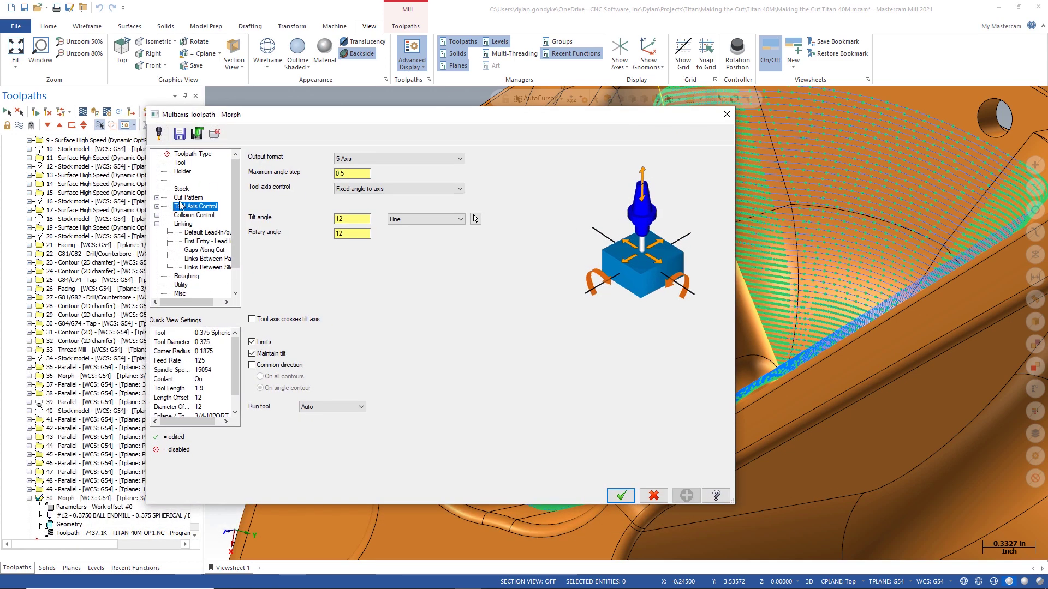
- Enable Maximum distance on Cut Pattern and review the 0.5 angle step
click(185, 197)
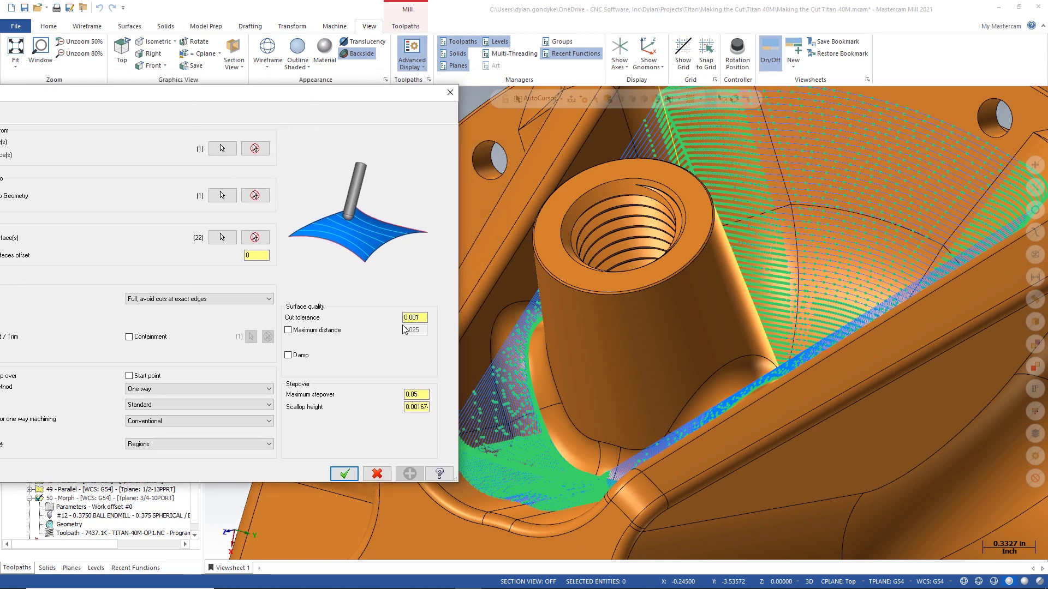
click(288, 331)
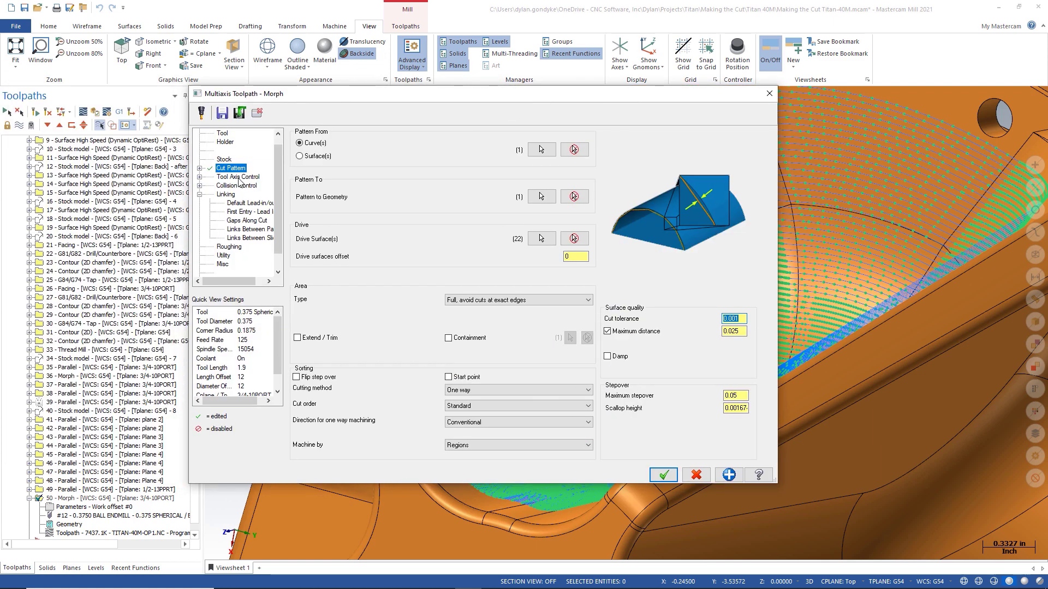
click(238, 178)
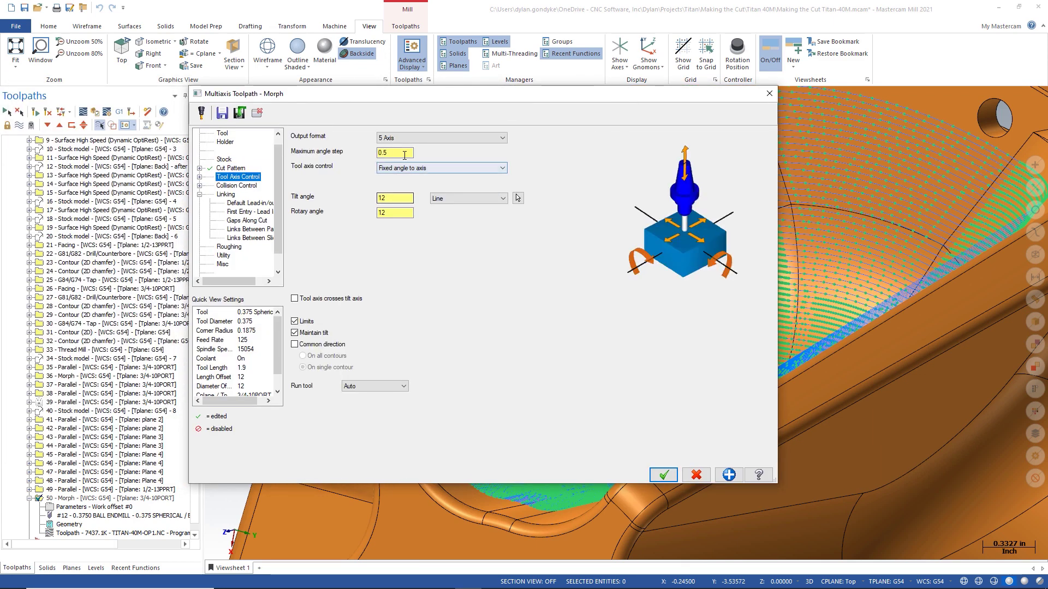
drag(404, 155, 381, 160)
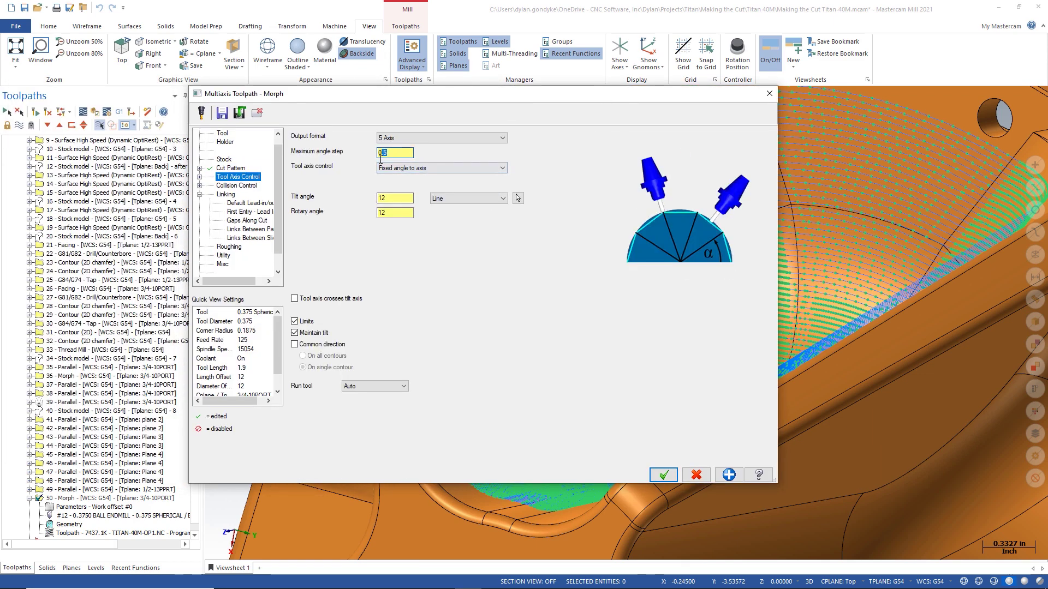
- Confirm the 0.025 maximum distance value and accept the Morph parameters
click(229, 168)
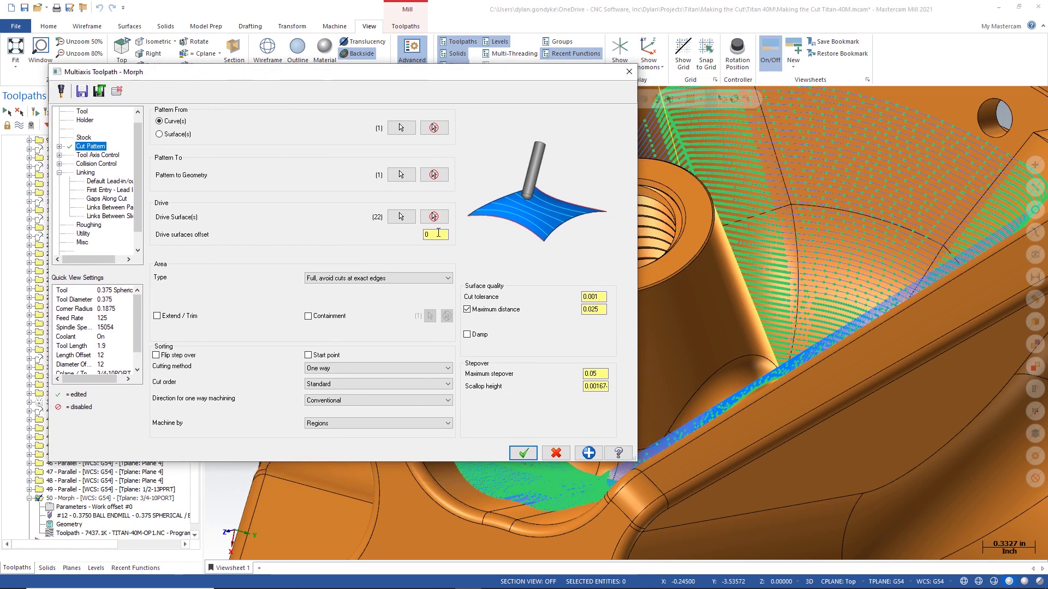
drag(607, 310, 585, 309)
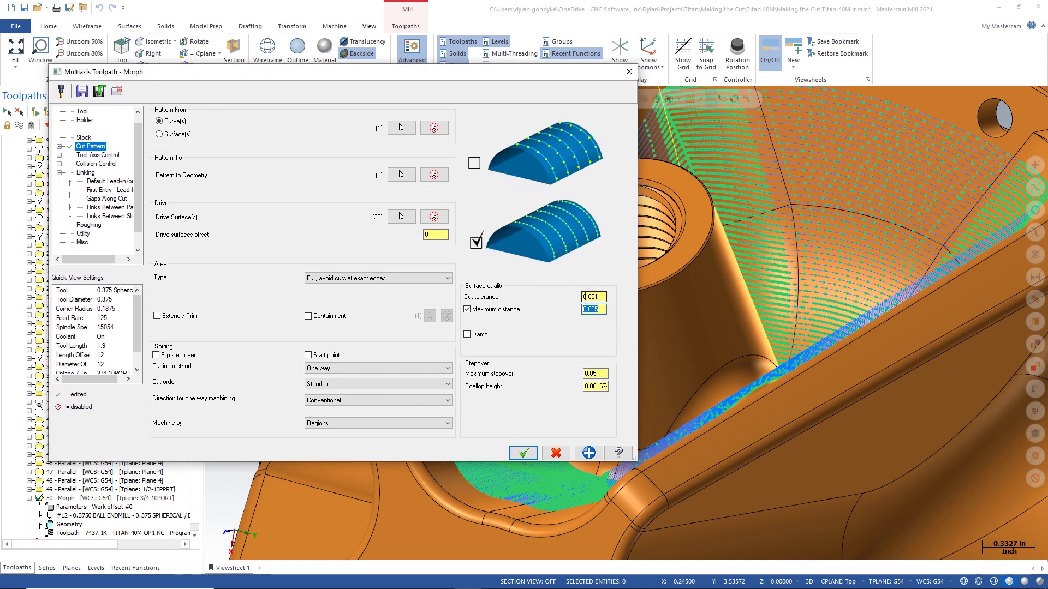
click(522, 455)
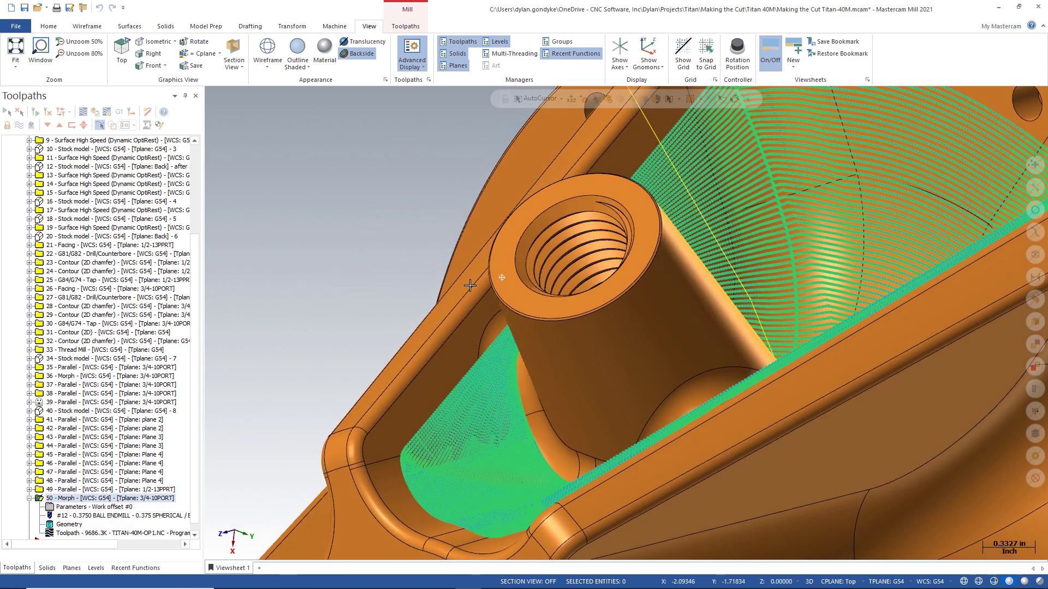
- Orbit in around the boss to inspect the evenly spaced toolpath points
mouse_move(333, 240)
middle_down()
mouse_move(479, 421)
mouse_move(466, 337)
mouse_move(428, 391)
mouse_move(535, 309)
mouse_move(573, 243)
mouse_move(480, 317)
mouse_move(433, 317)
mouse_move(352, 377)
middle_up()
scroll(477, 398, up, 2)
scroll(466, 336, up, 2)
scroll(574, 243, down, 2)
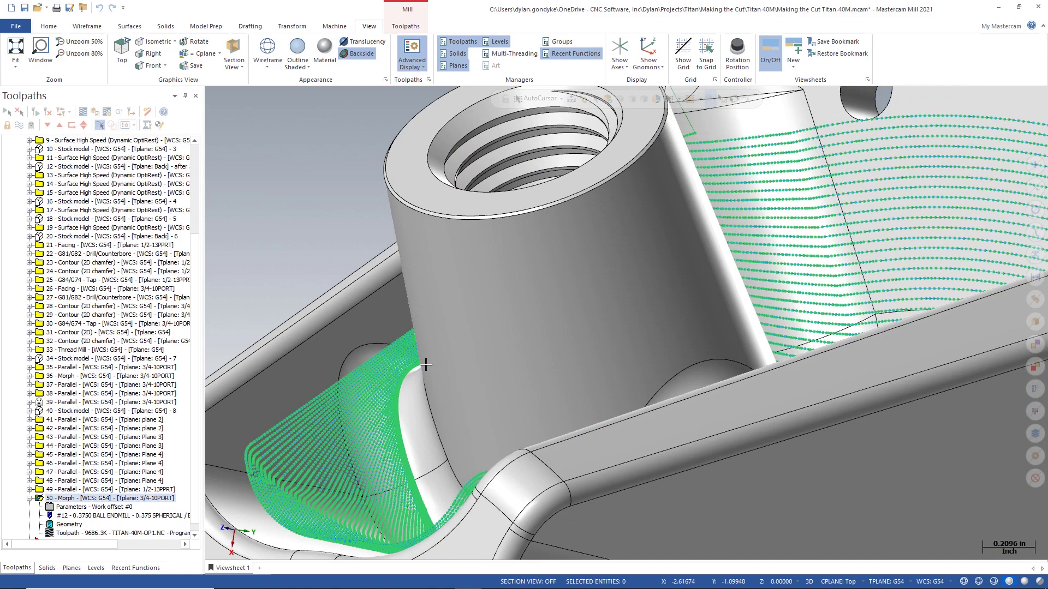
scroll(271, 443, up, 2)
scroll(270, 442, up, 2)
mouse_move(317, 415)
middle_down()
mouse_move(320, 390)
mouse_move(346, 368)
middle_up()
scroll(352, 361, down, 1)
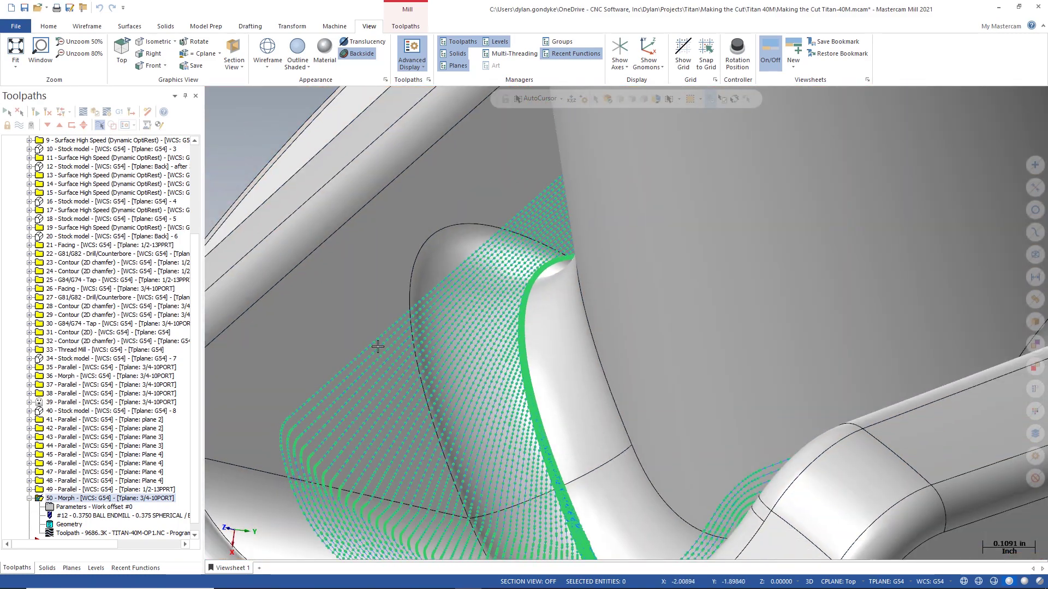
scroll(409, 297, down, 1)
scroll(380, 299, down, 3)
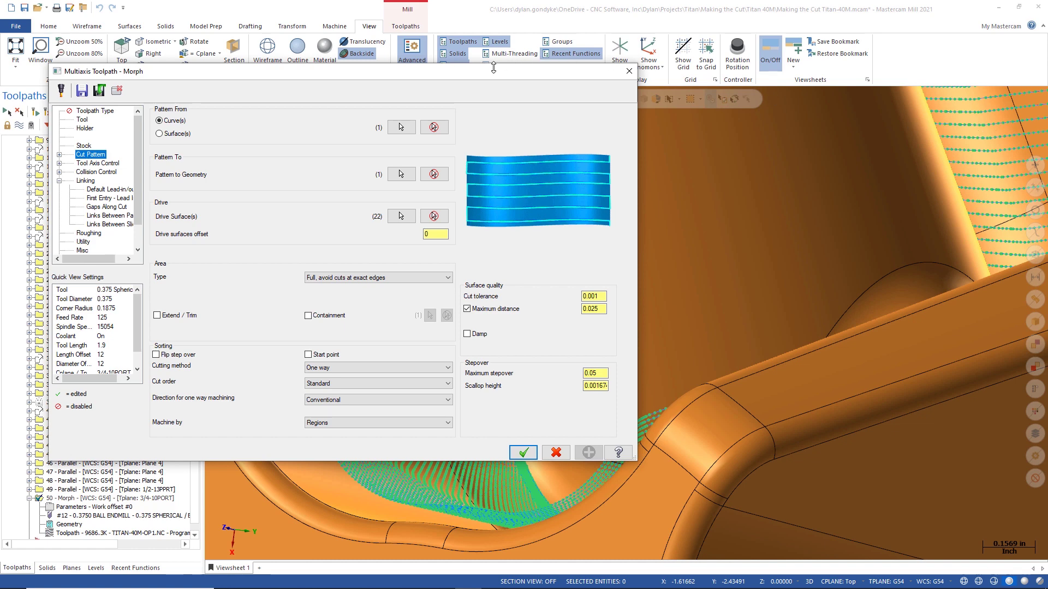
- Move the dialog aside and confirm the cut tolerance reads 0.001
drag(493, 68, 397, 82)
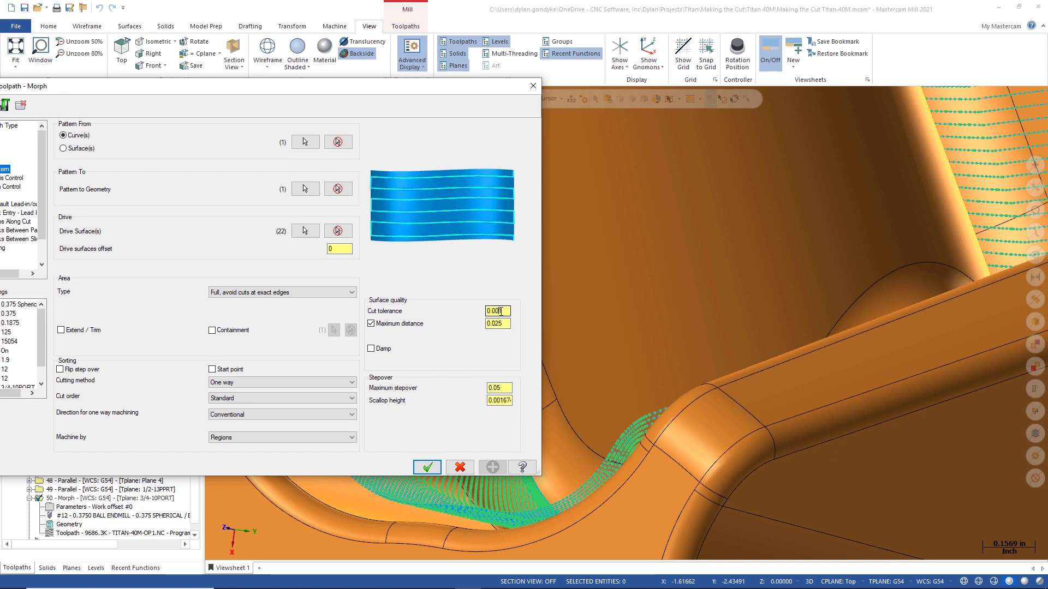
drag(501, 311, 495, 311)
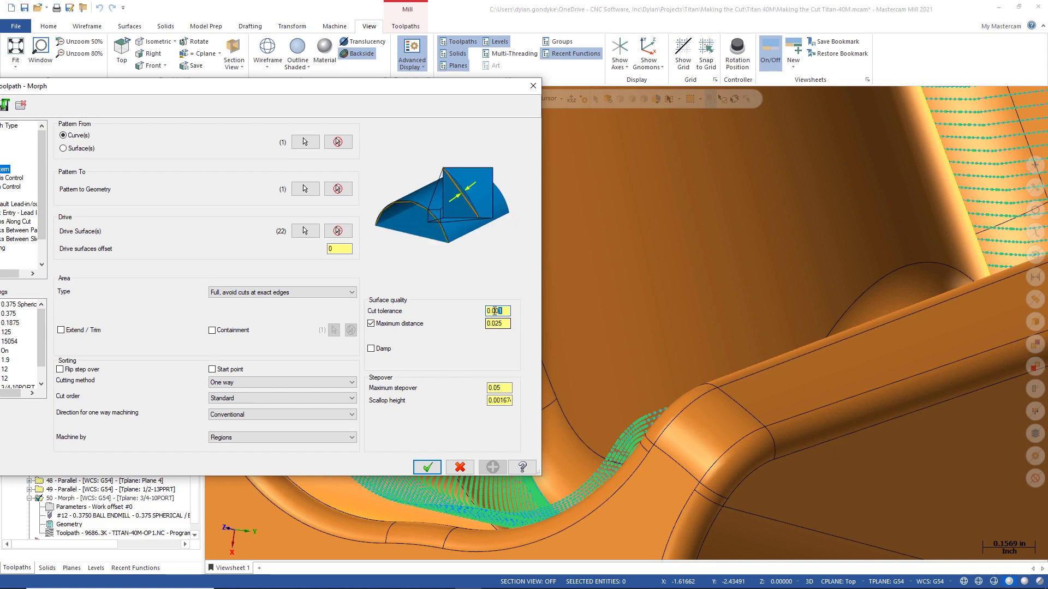
click(533, 85)
scroll(393, 475, up, 3)
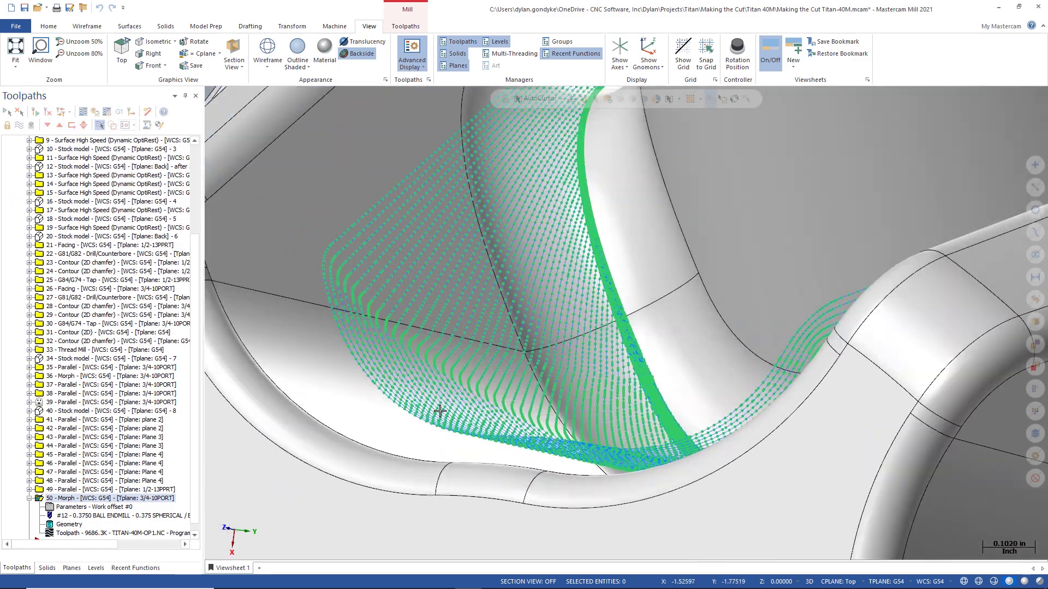
scroll(437, 451, up, 3)
middle_drag(436, 450, 443, 375)
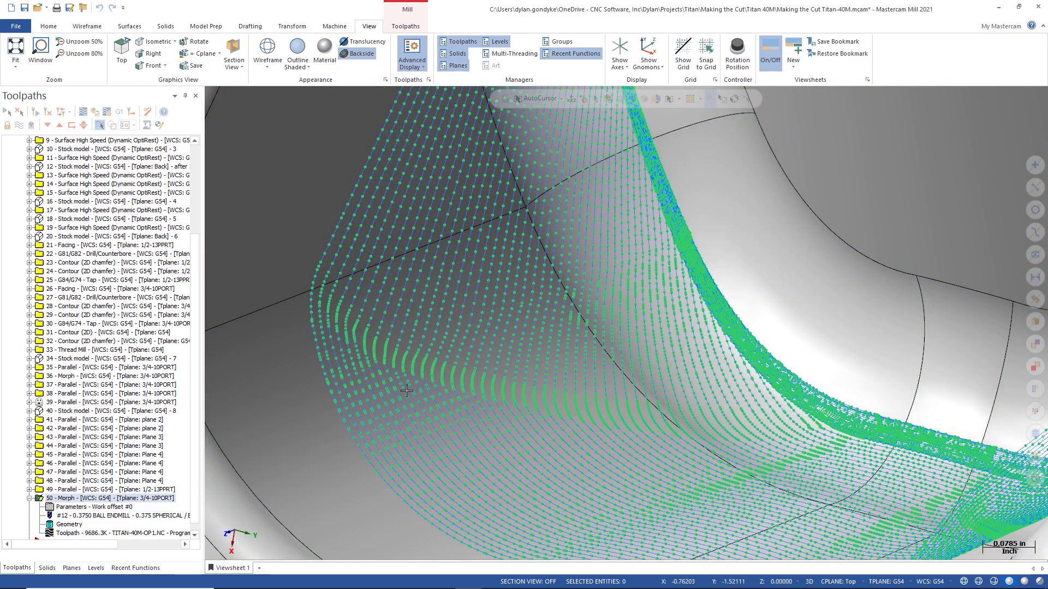
scroll(406, 390, down, 4)
scroll(359, 261, up, 2)
middle_drag(404, 228, 338, 251)
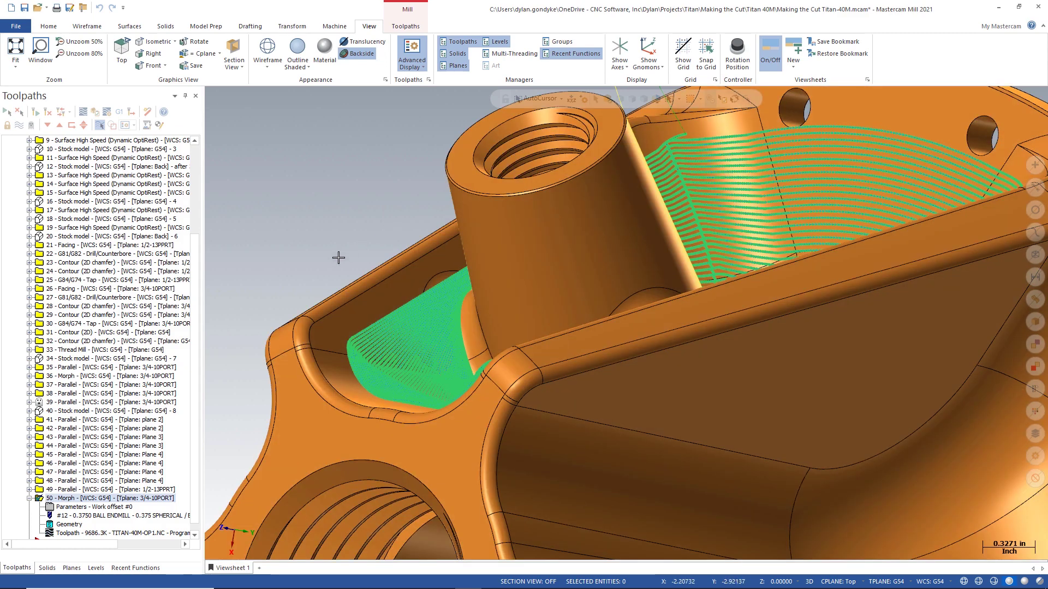
scroll(339, 257, down, 3)
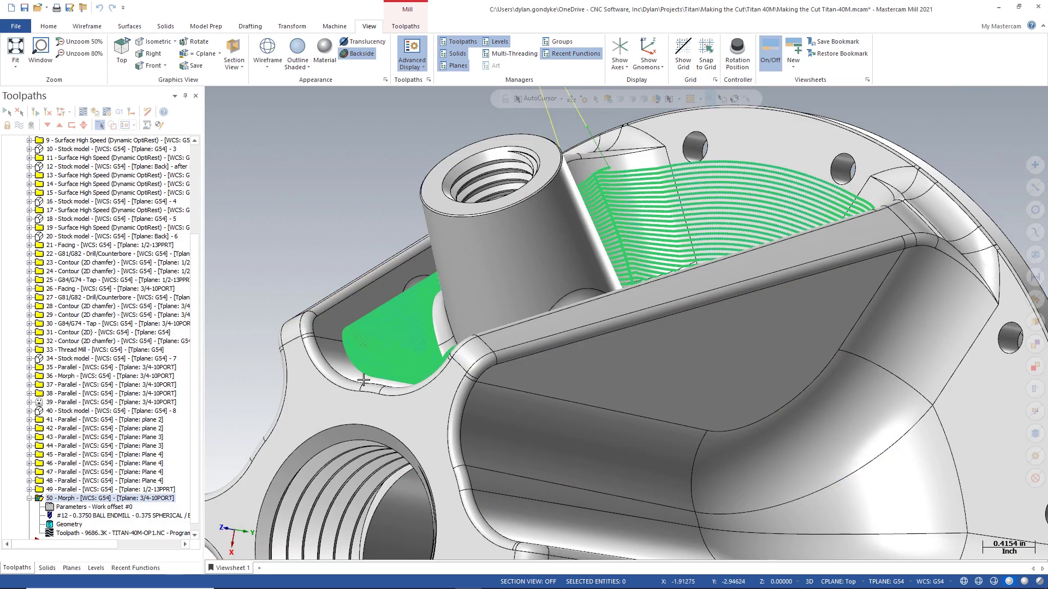
middle_drag(413, 338, 317, 128)
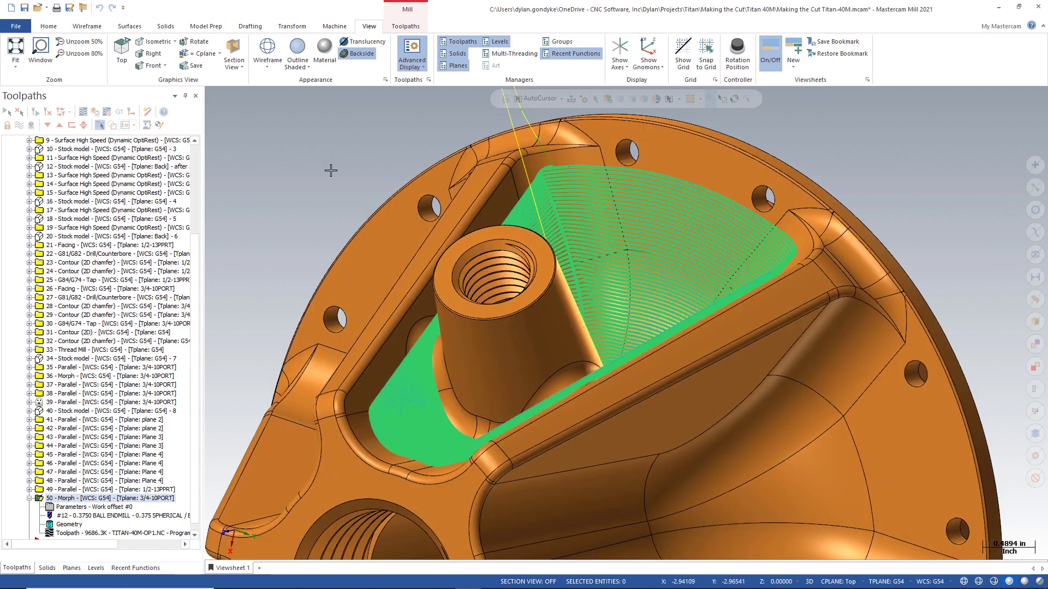
scroll(70, 463, down, 1)
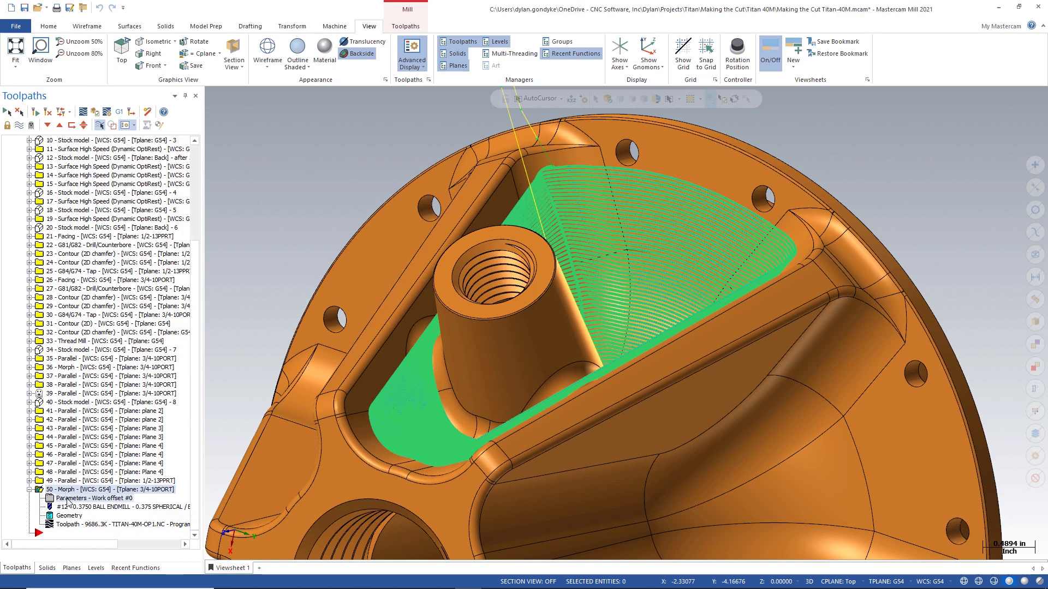
- Reopen the Morph parameters on the Collision Control page
click(88, 498)
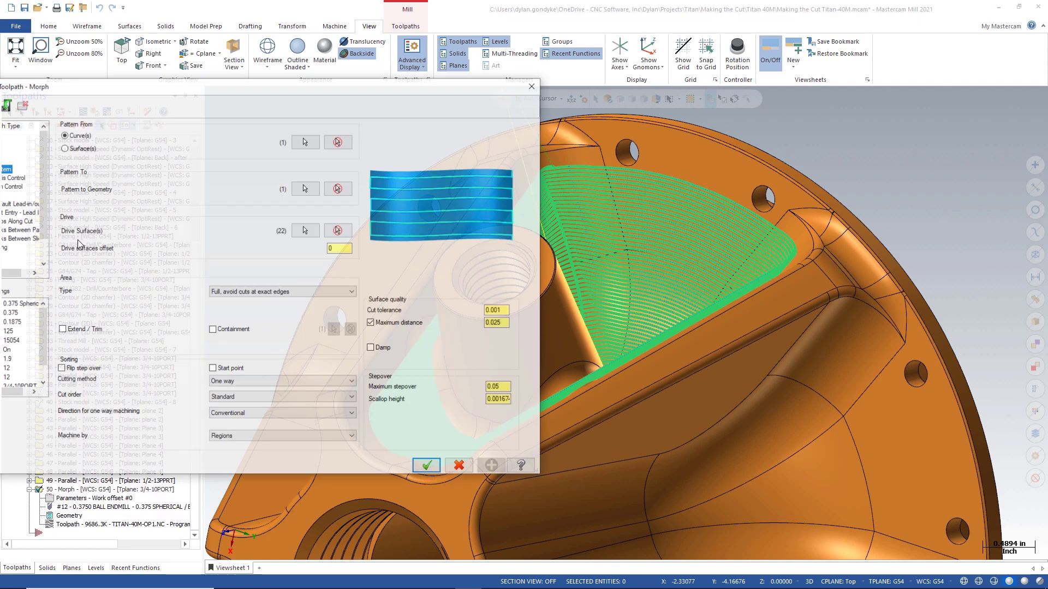
drag(217, 91, 311, 88)
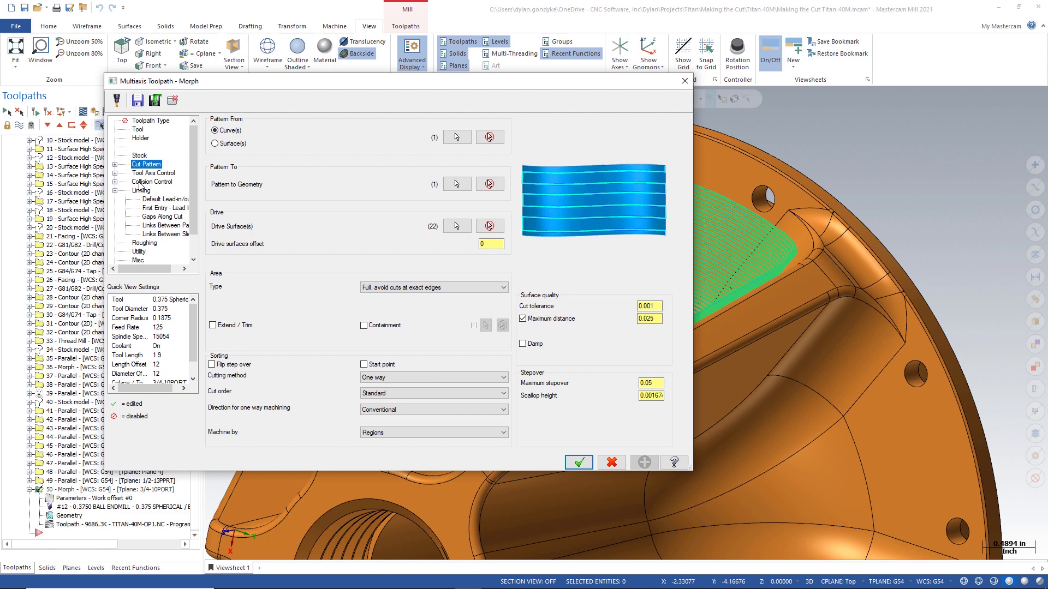
click(153, 181)
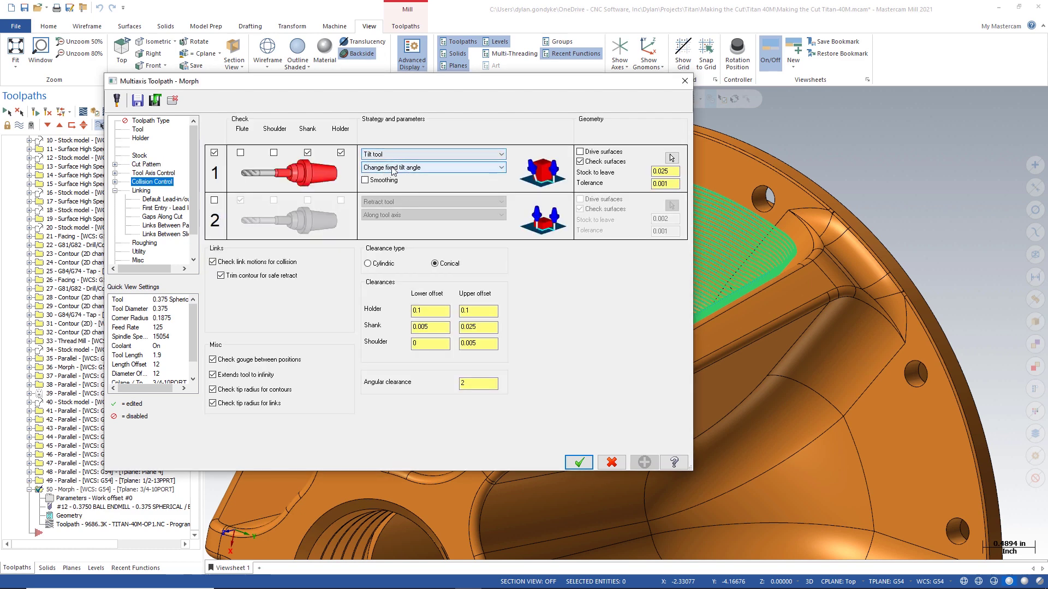
drag(618, 88, 439, 76)
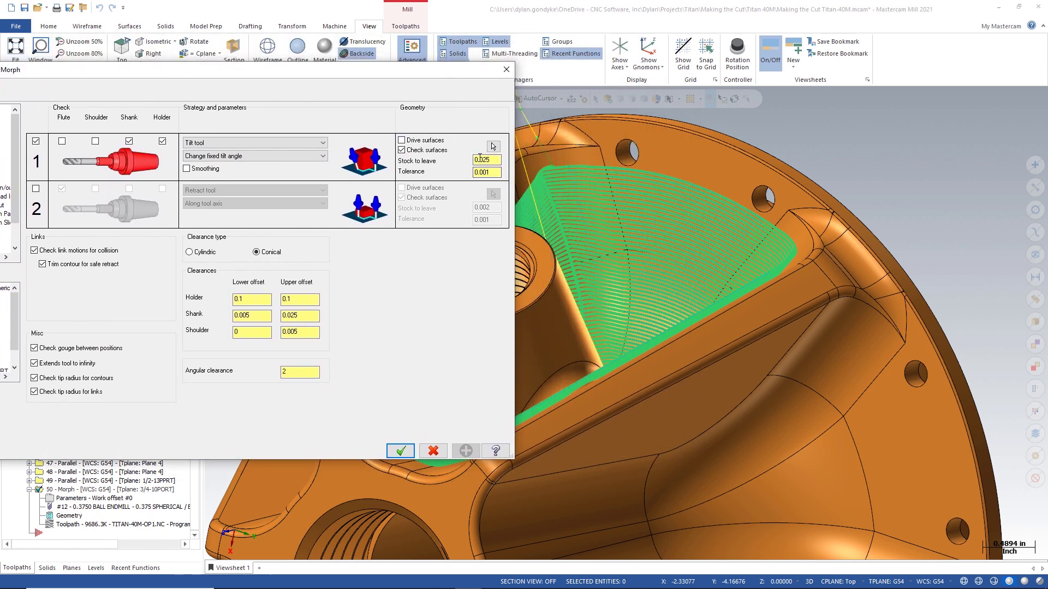
- Review the 0.025 check-surface stock, holder clearances and angular clearance
click(491, 160)
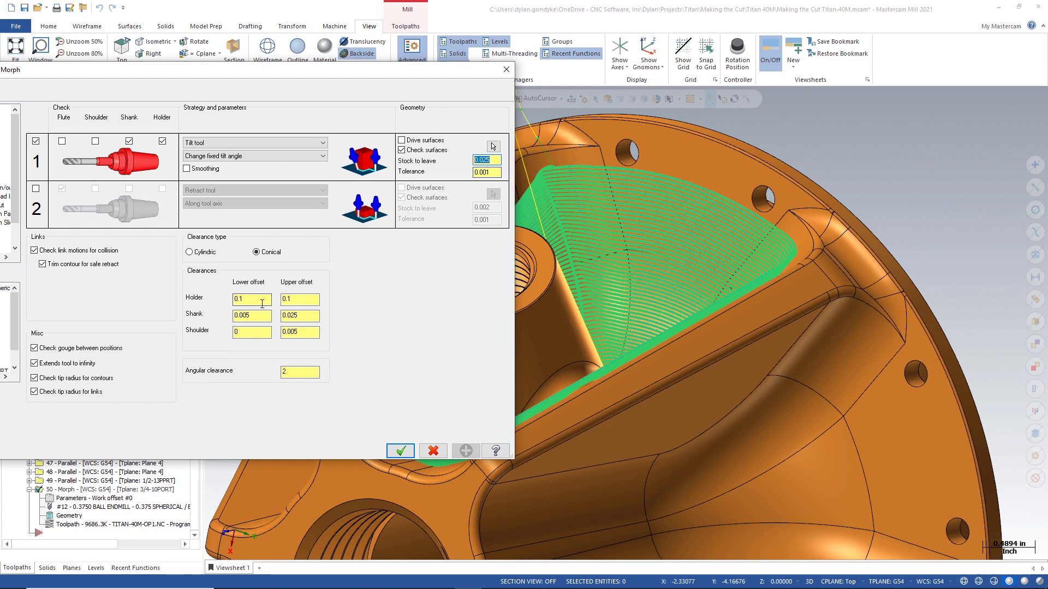
click(300, 299)
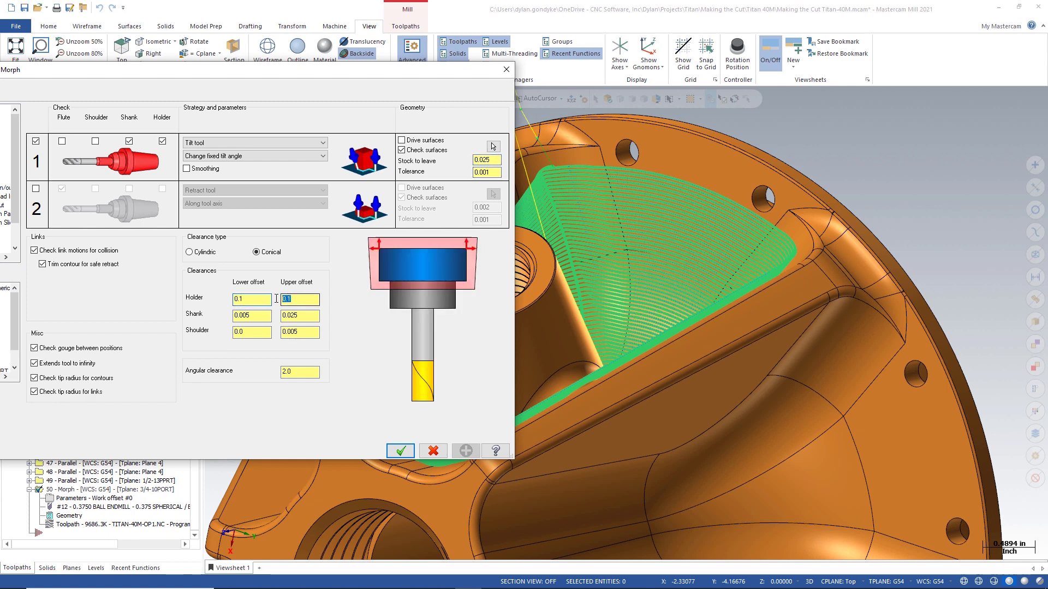
click(288, 371)
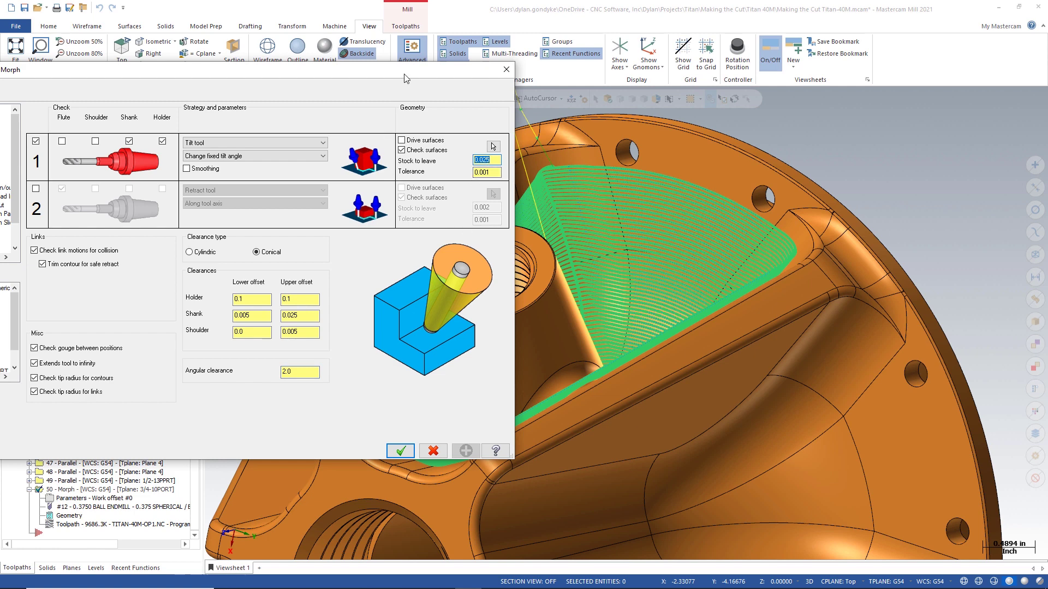
mouse_move(403, 78)
mouse_down()
mouse_move(365, 100)
mouse_move(313, 75)
mouse_up()
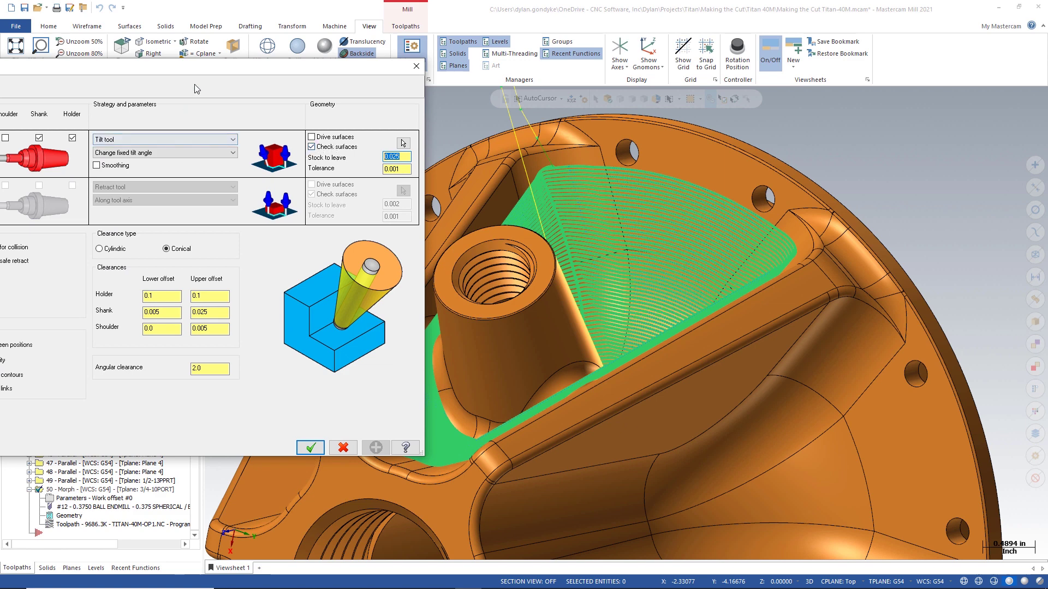
mouse_move(220, 71)
mouse_down()
mouse_move(305, 47)
mouse_move(268, 53)
mouse_up()
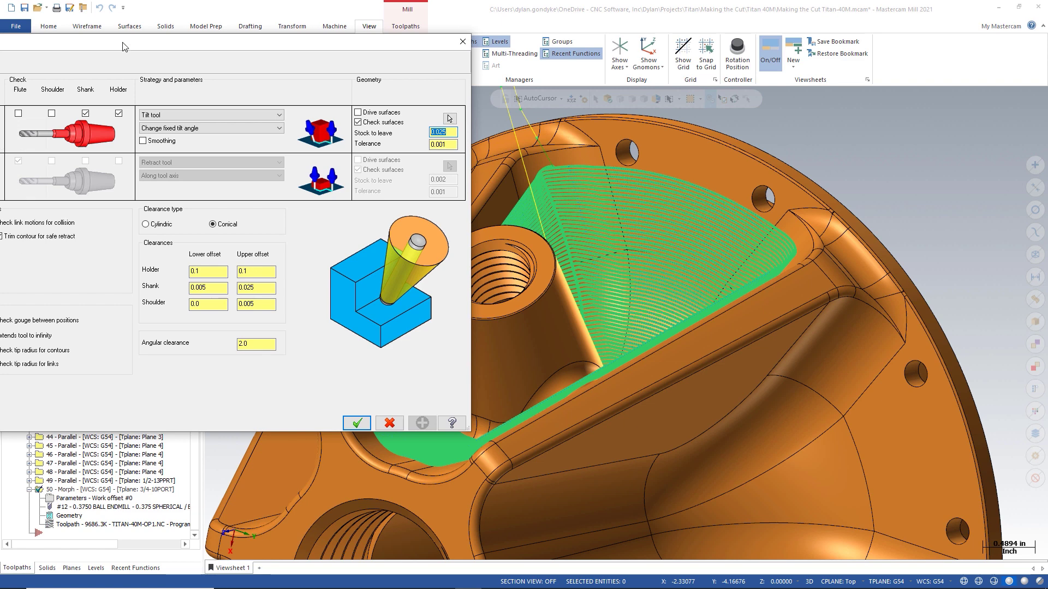
drag(161, 47, 377, 68)
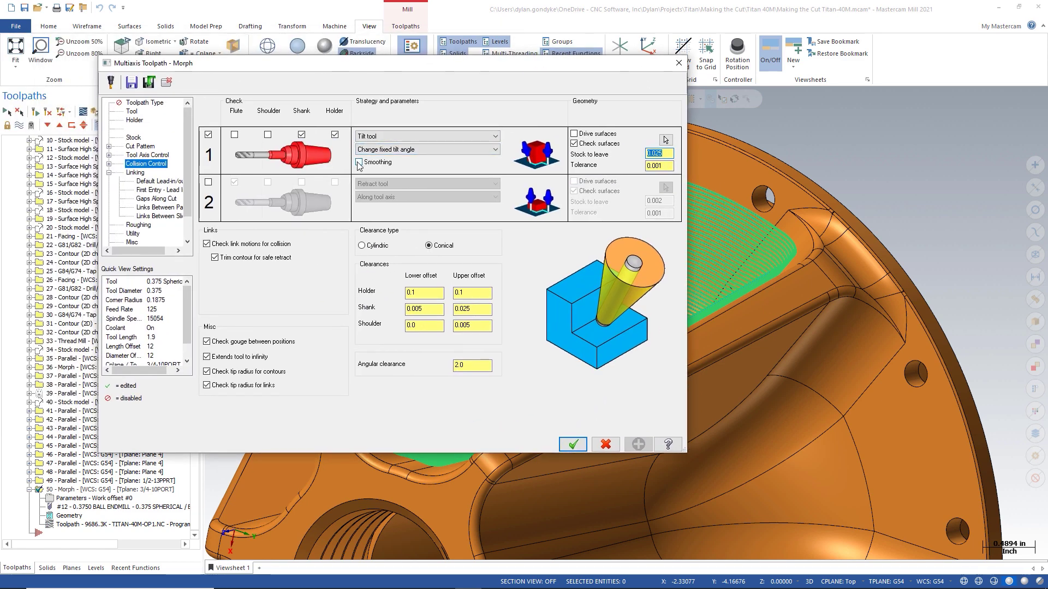
- Enable Smoothing on Collision Control and tick Blending distance with a value in Gougecheckop Smoothing
click(359, 163)
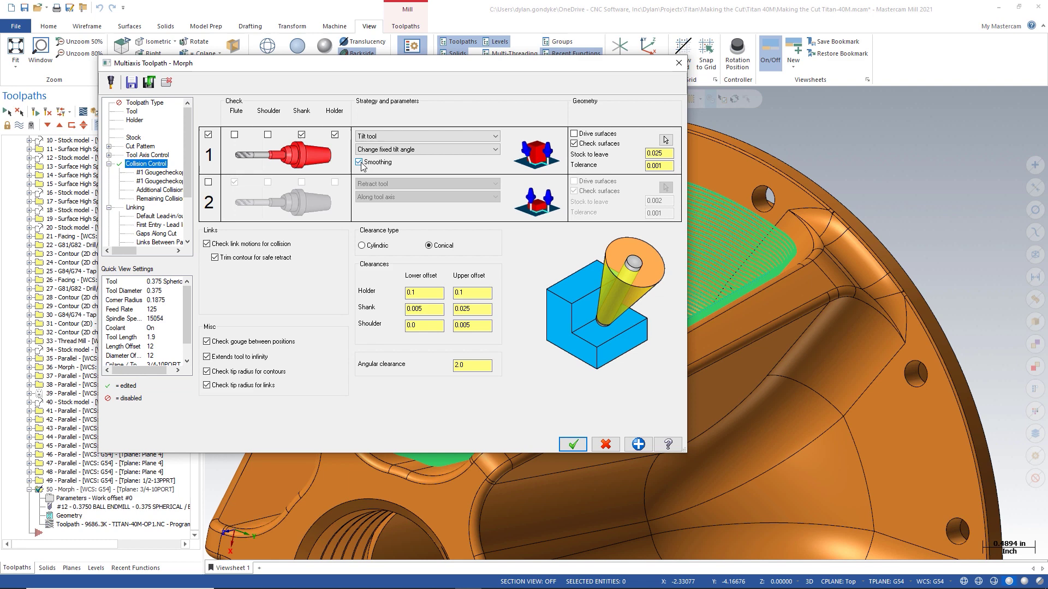
click(155, 182)
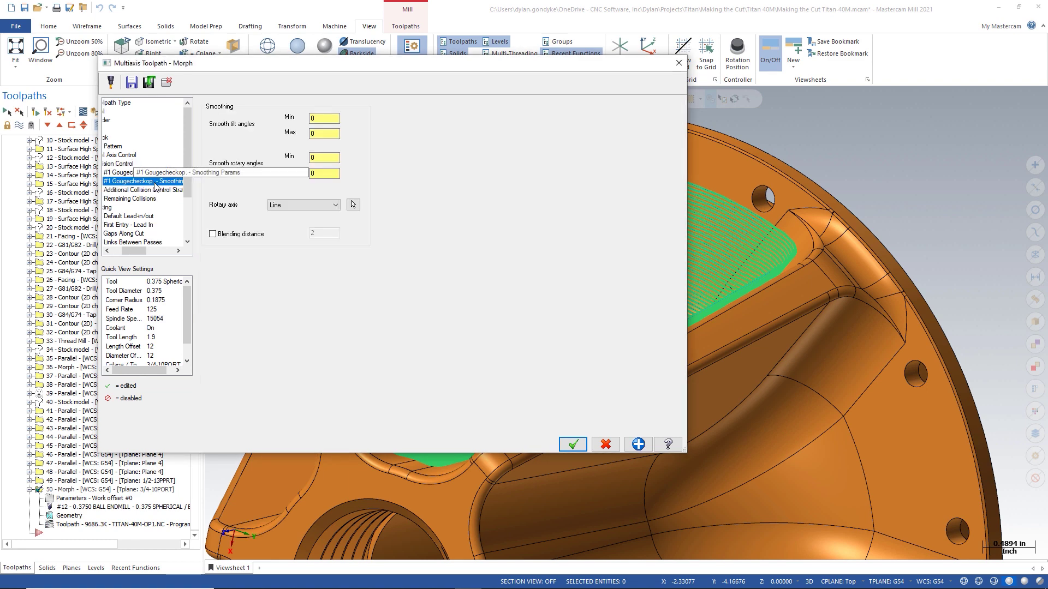
click(213, 235)
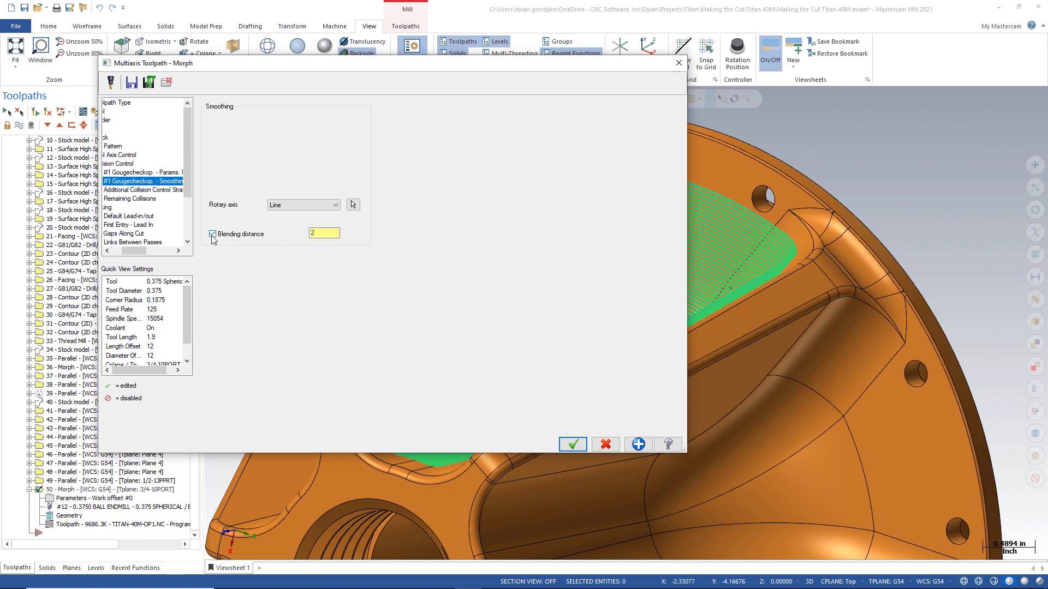
click(326, 234)
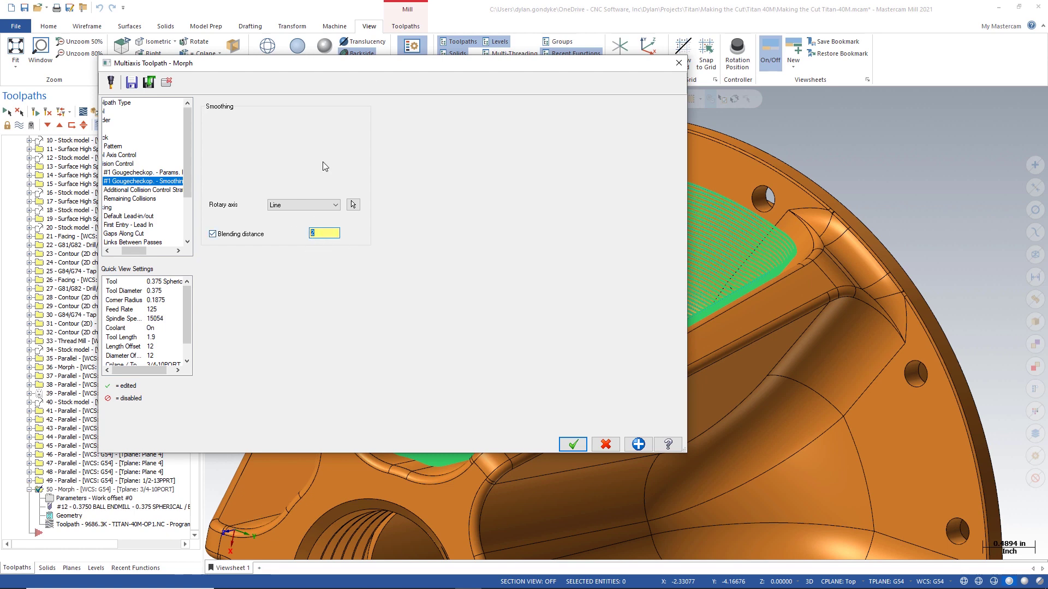
mouse_move(350, 62)
mouse_down()
mouse_move(570, 47)
mouse_move(848, 64)
mouse_up()
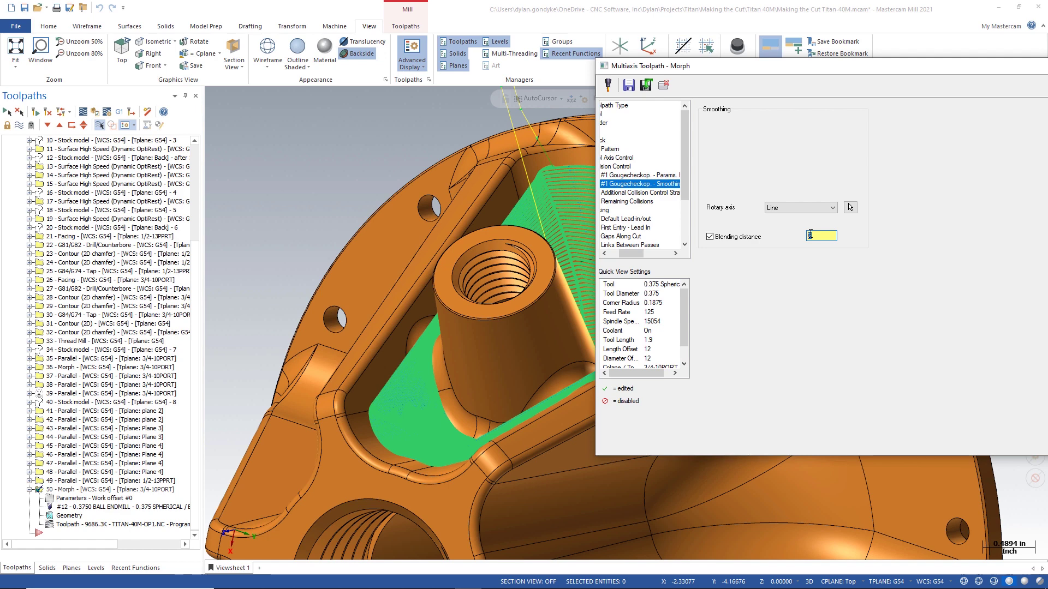
drag(749, 73, 230, 79)
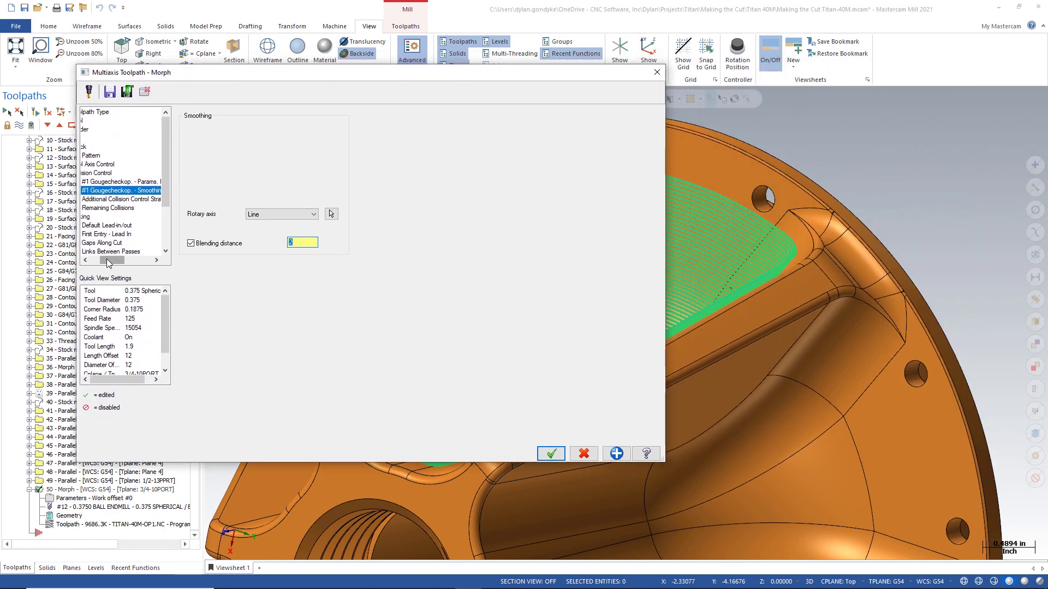
drag(107, 259, 92, 259)
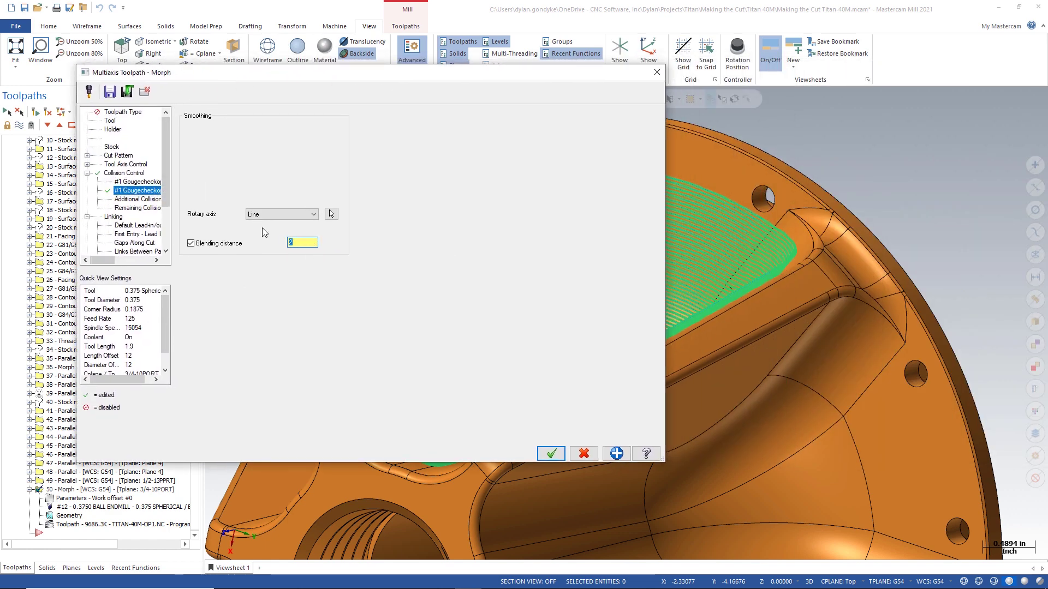
- Review the Collision Control, Tool Axis Control and Cut Pattern pages
click(122, 173)
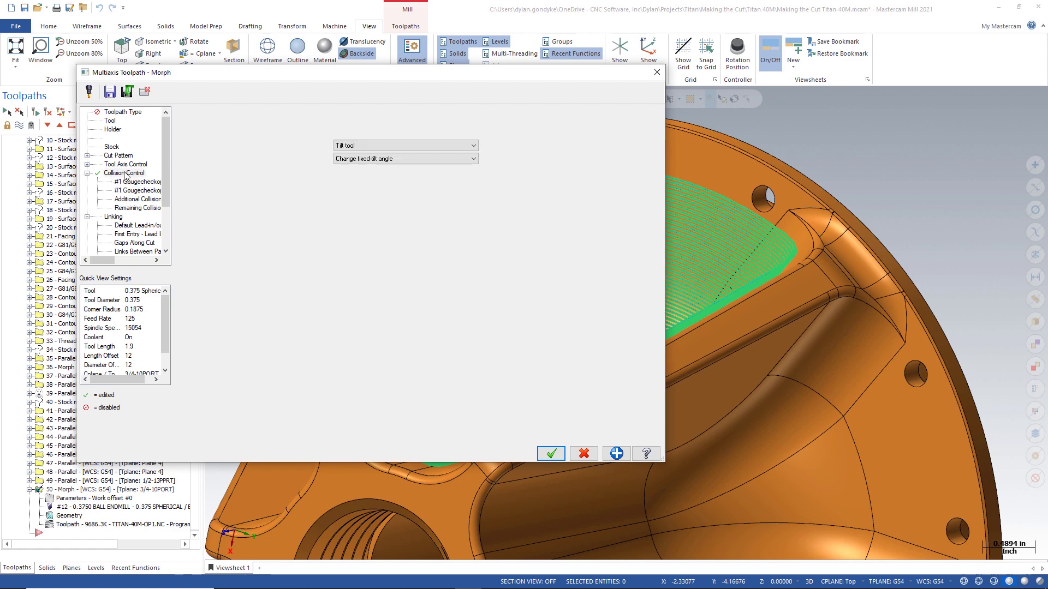
click(125, 163)
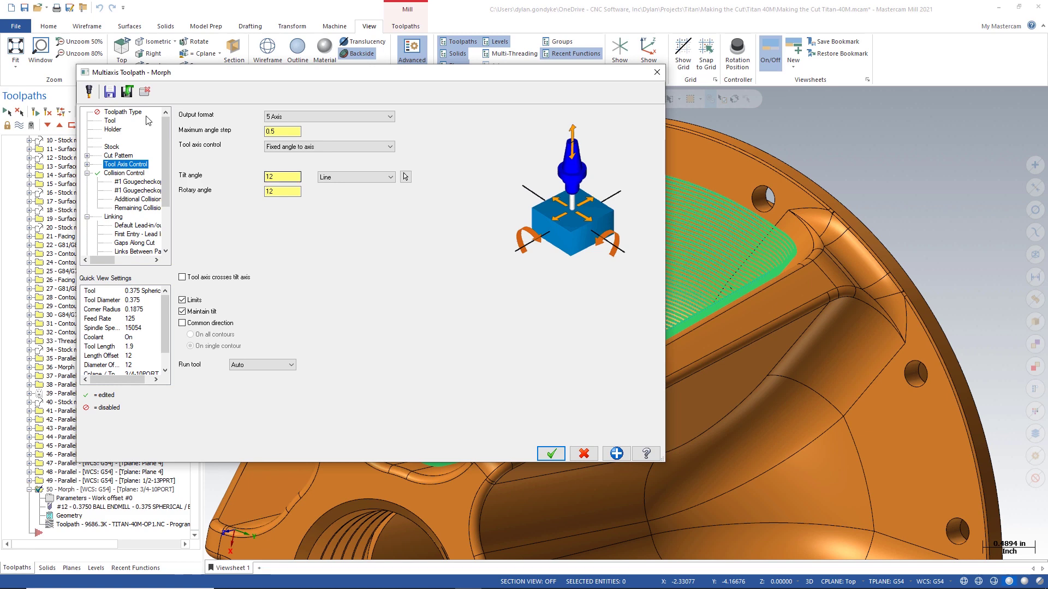
click(119, 156)
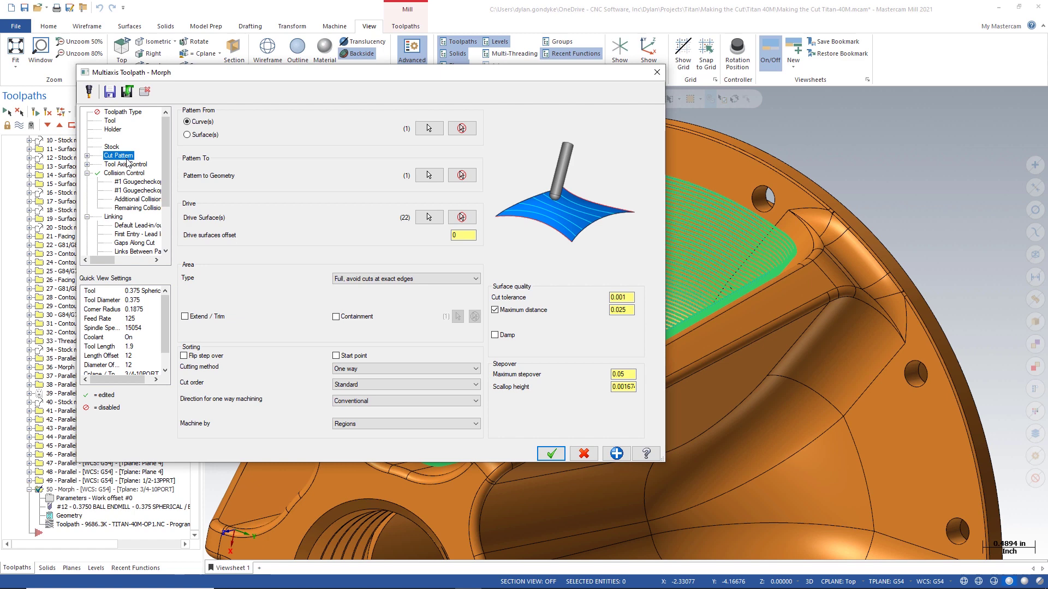
- Accept the Morph parameters, regenerate the dirty operation and inspect the updated toolpath over the pocket
click(548, 457)
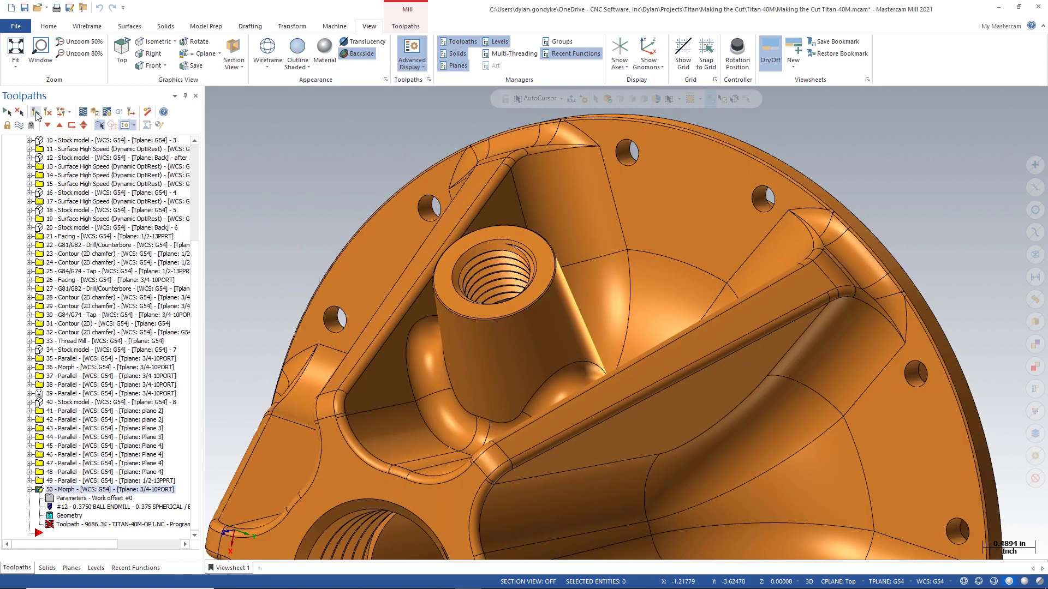
click(36, 113)
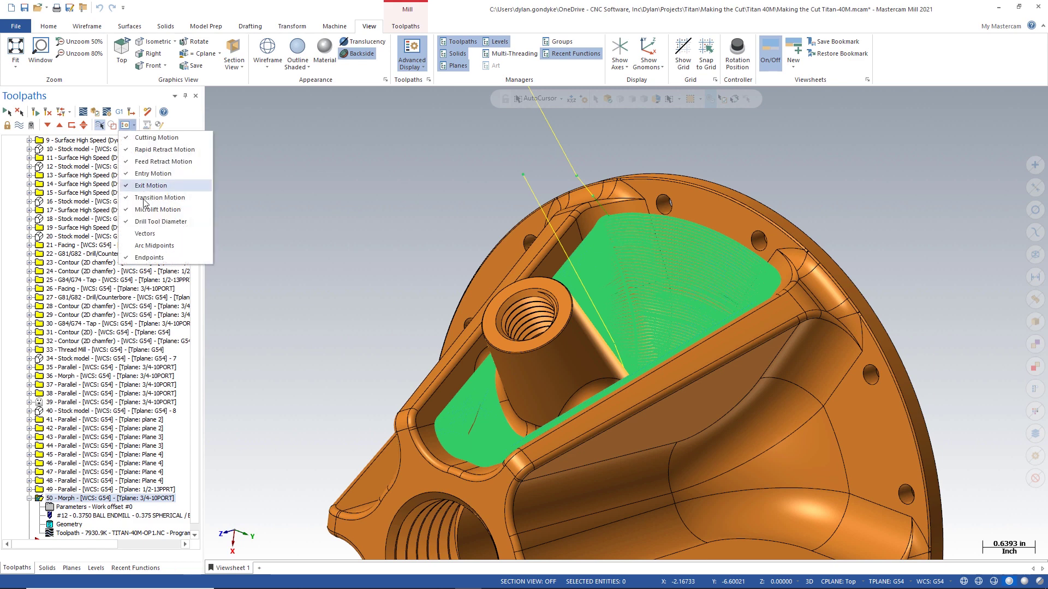
click(146, 258)
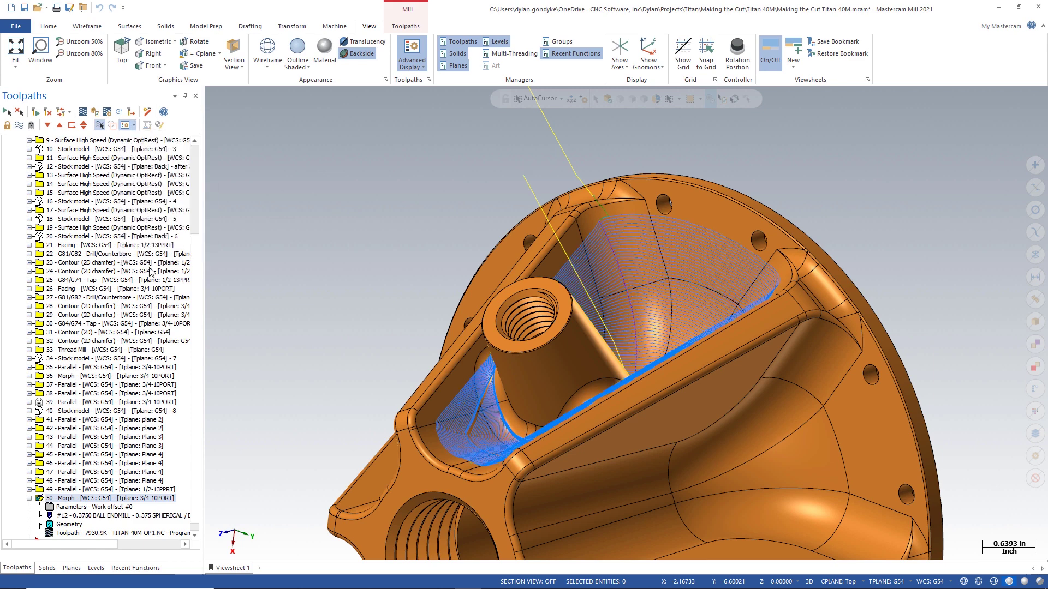
scroll(497, 471, up, 1)
scroll(497, 471, up, 2)
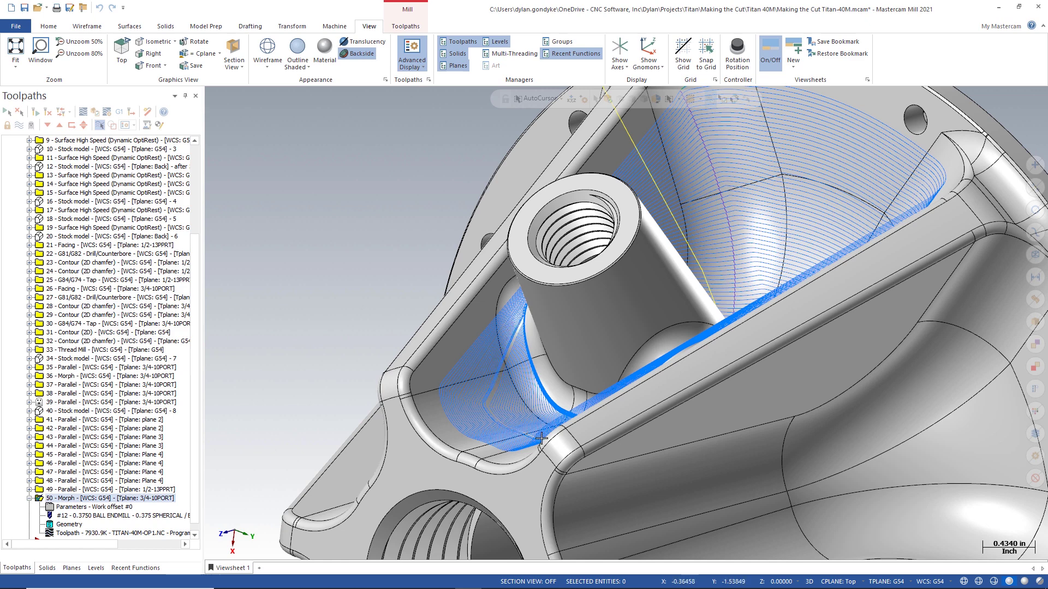
scroll(540, 440, down, 2)
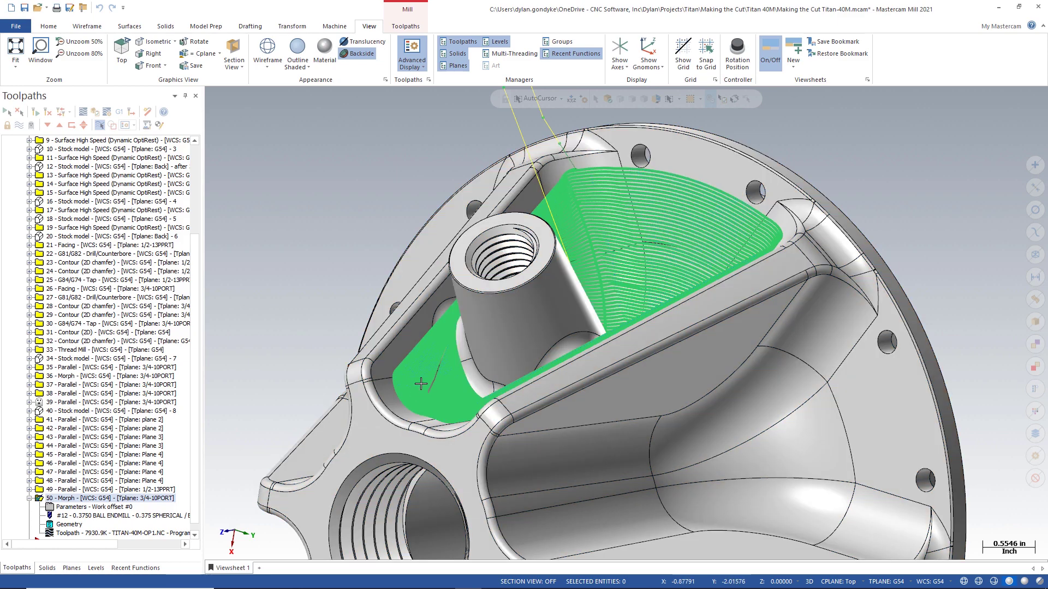
scroll(416, 276, down, 1)
mouse_move(415, 276)
middle_down()
mouse_move(488, 279)
mouse_move(382, 230)
mouse_move(396, 230)
middle_up()
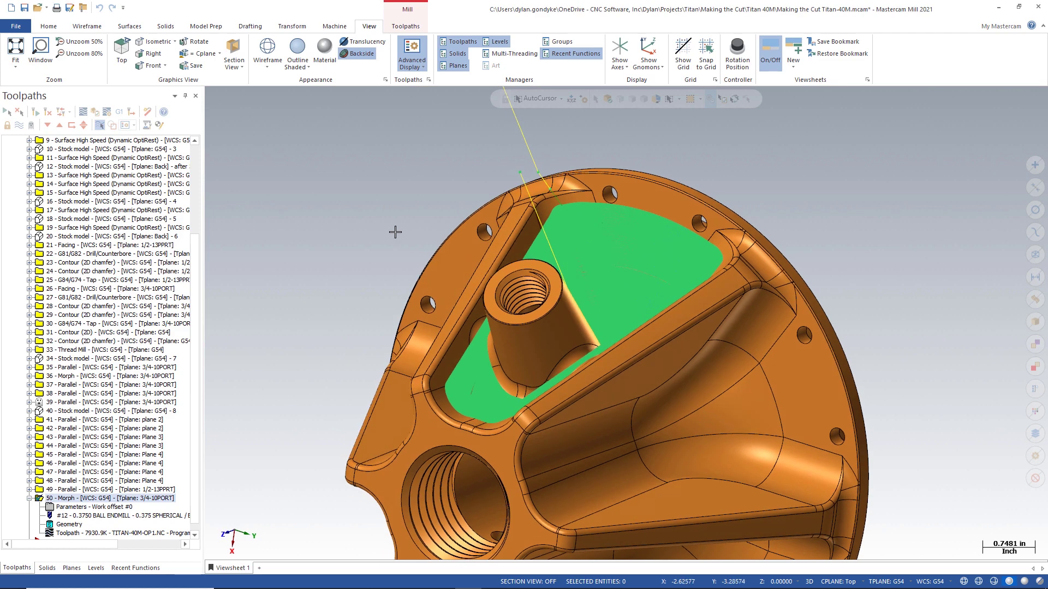